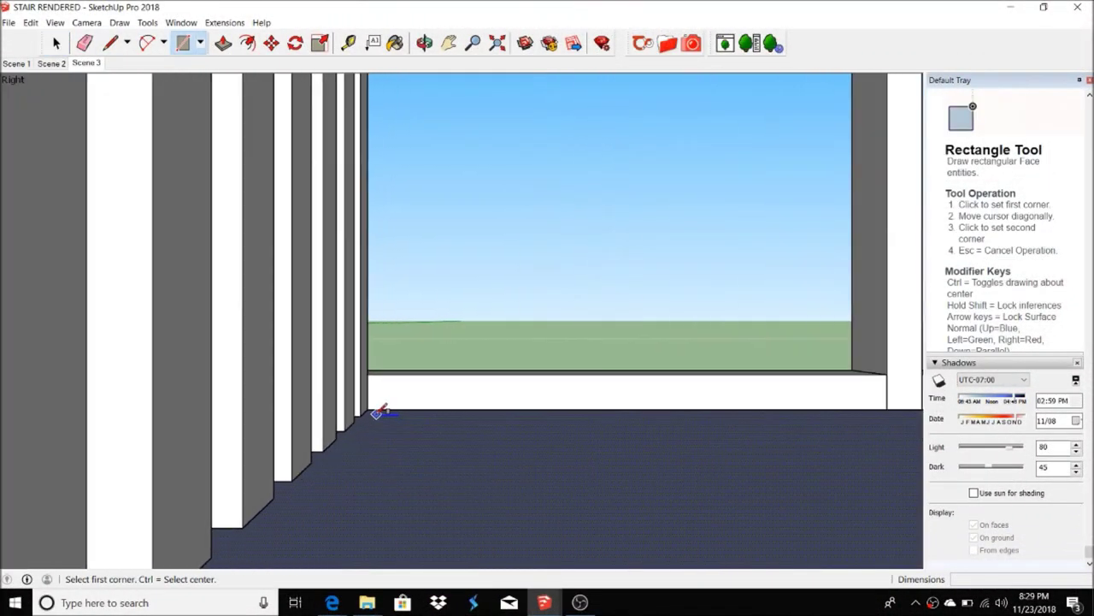
- Begin a rectangle at the foot of the stair wall, cancel it, and switch to Push/Pull
click(445, 398)
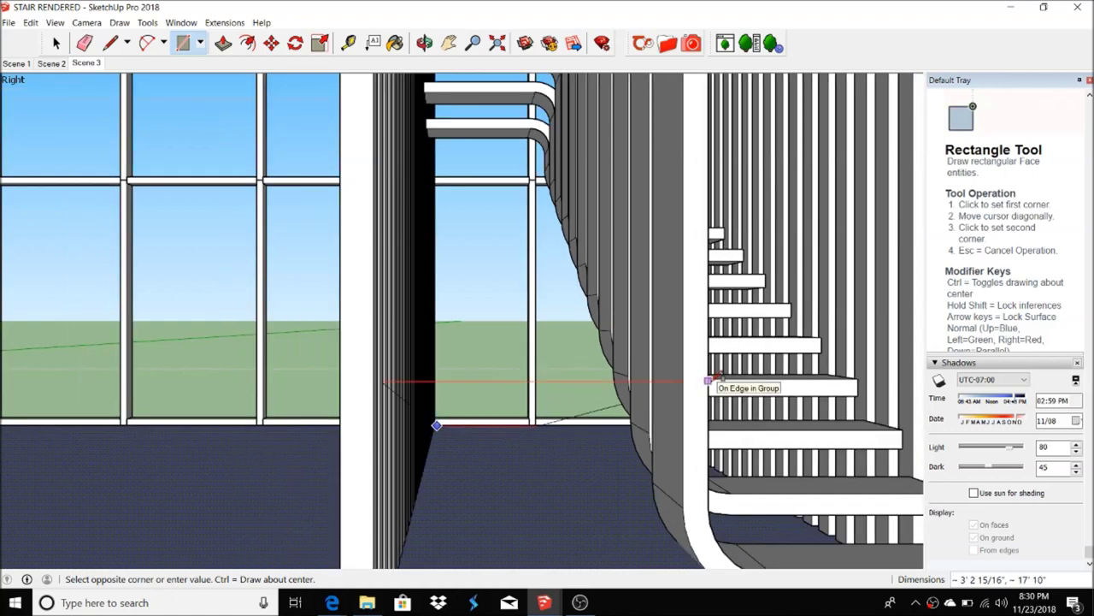
key(Escape)
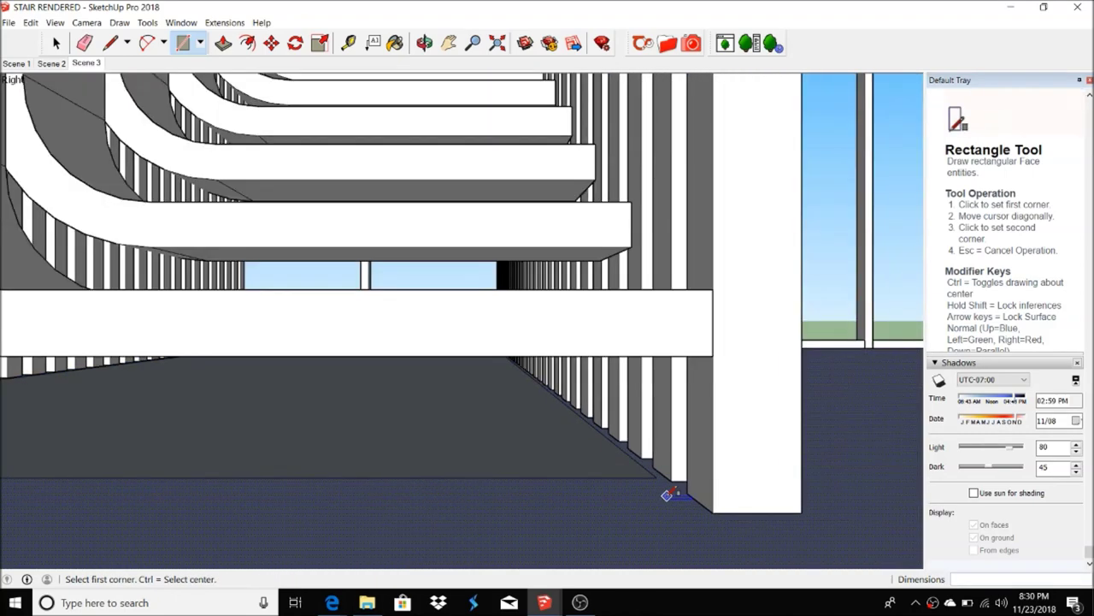
click(223, 42)
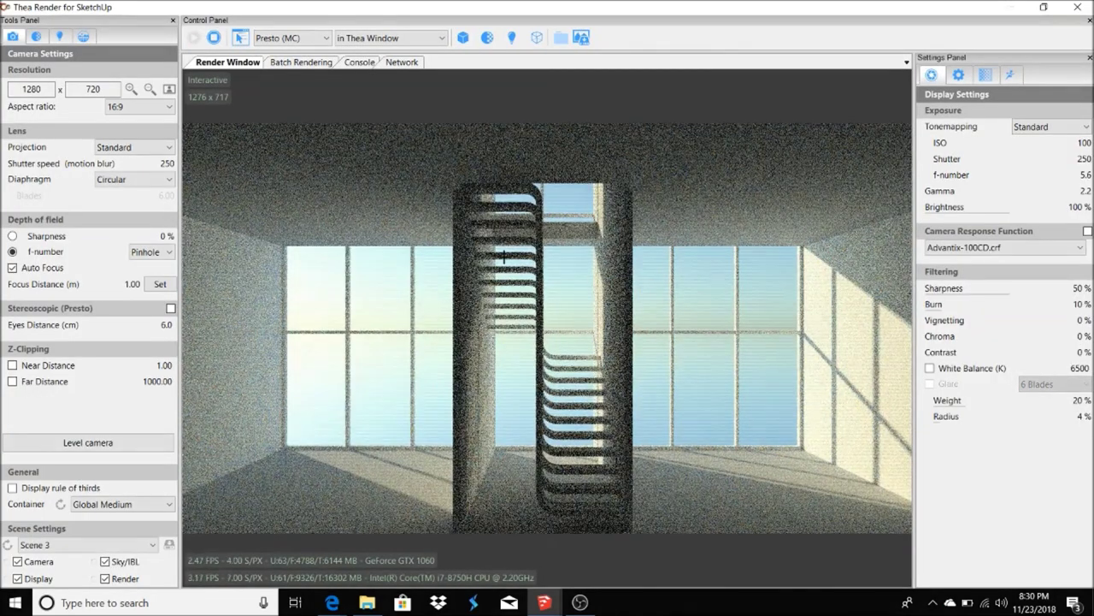
- Stop the render and place an IES light using the 11.ies profile at multiplier 45
click(214, 38)
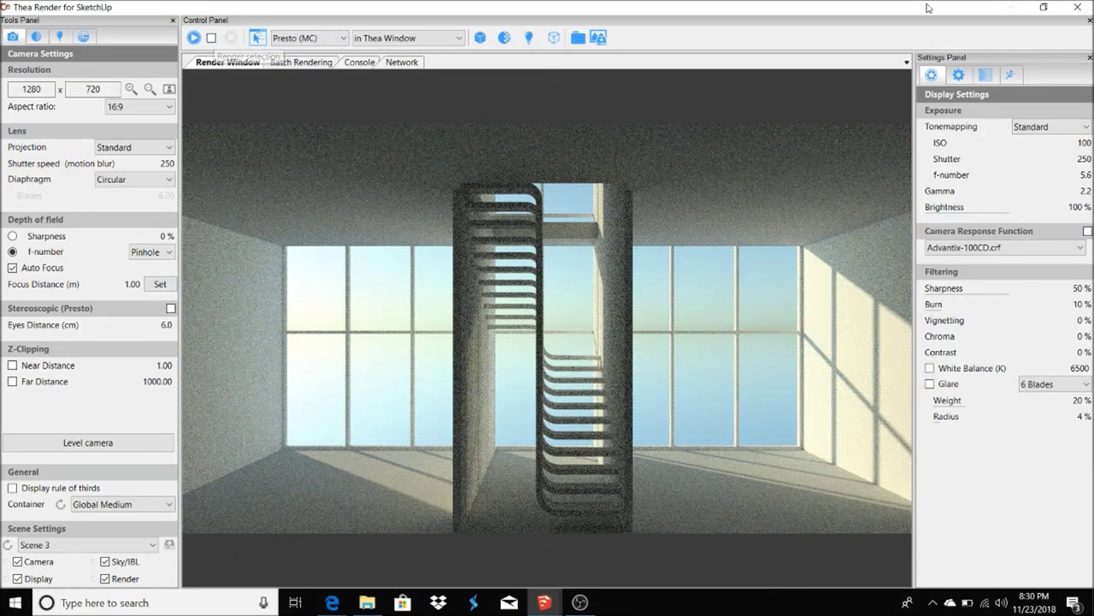
click(1011, 7)
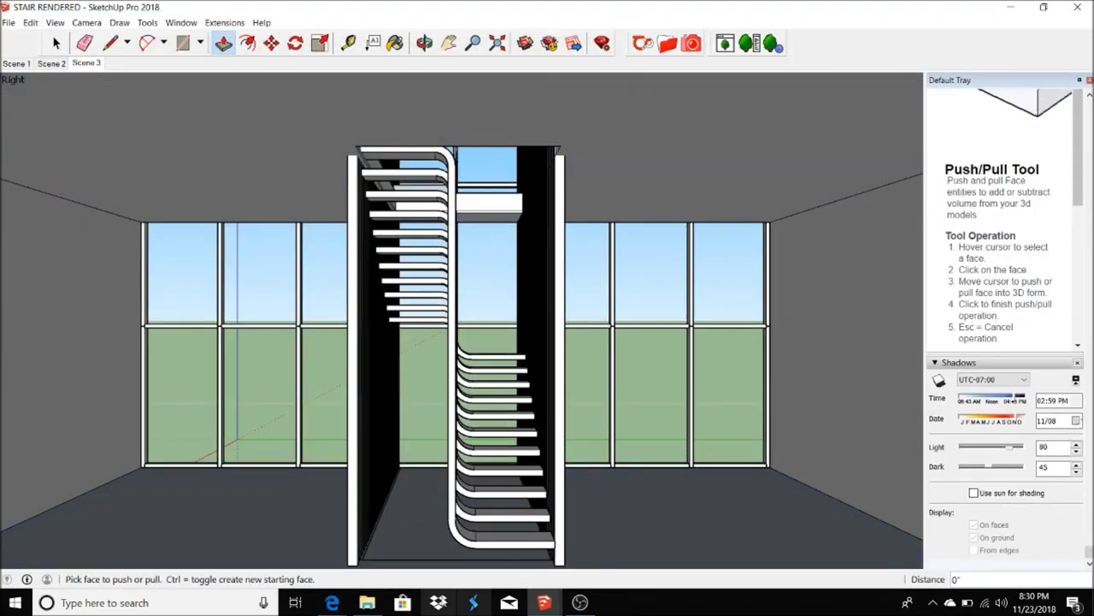
click(473, 602)
click(714, 466)
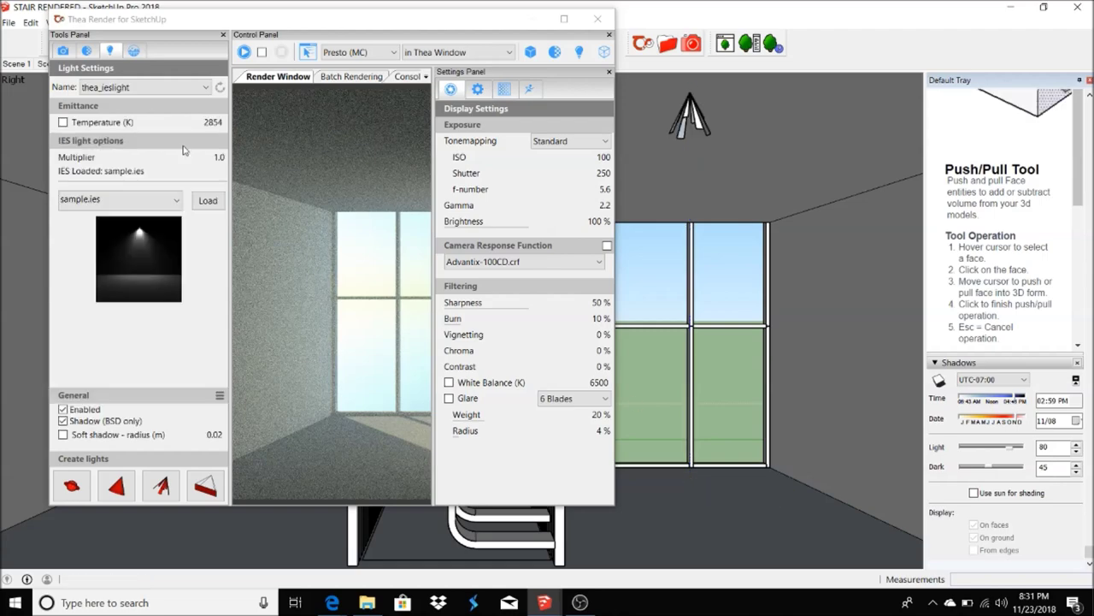
click(120, 199)
click(107, 254)
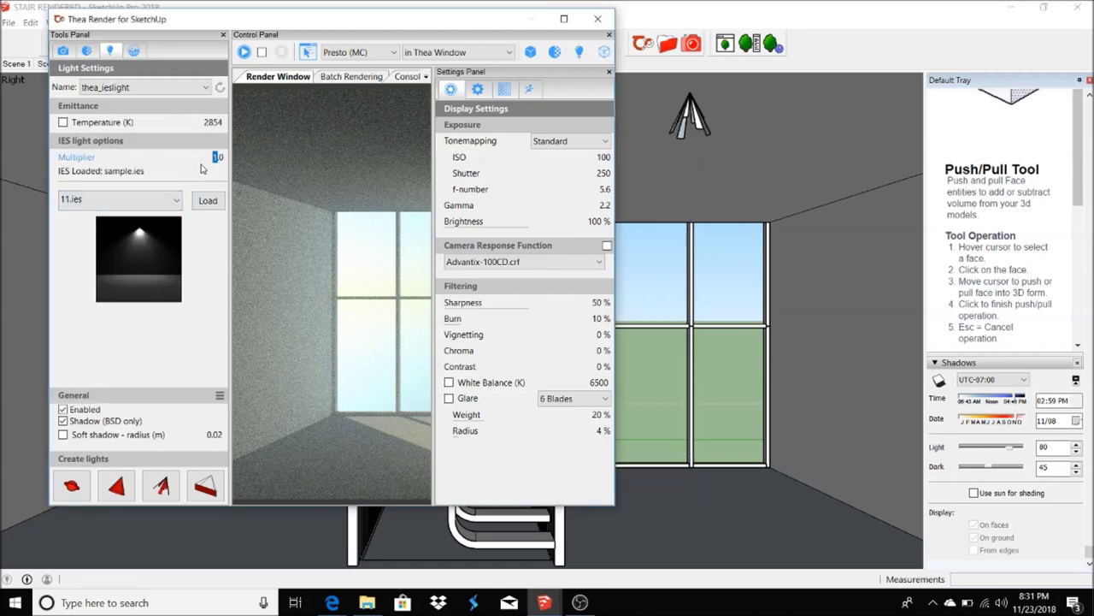
text(45)
drag(299, 19, 196, 443)
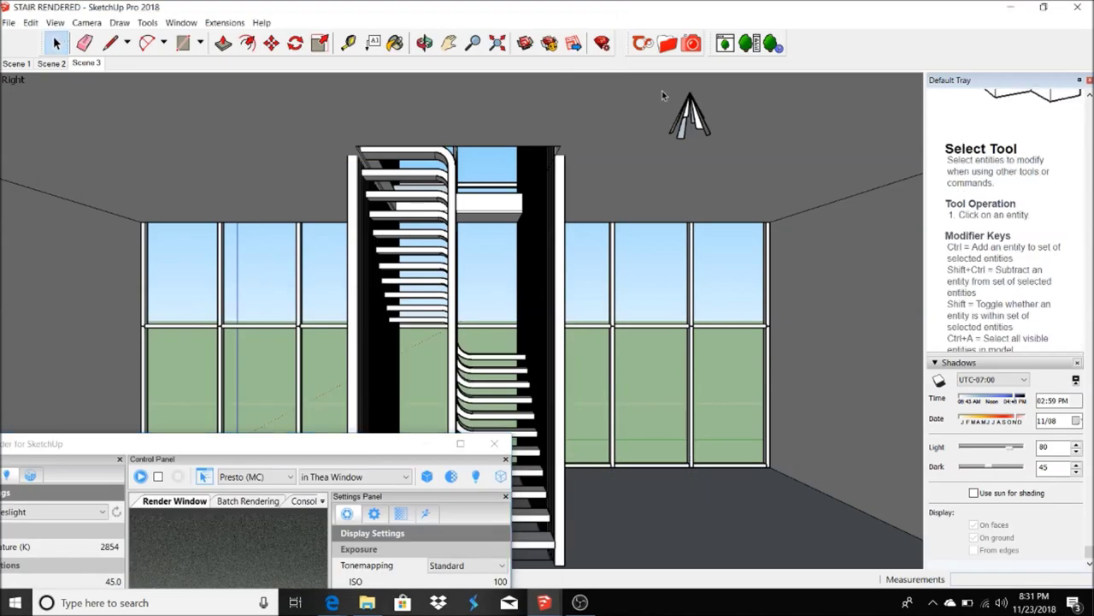
- Move the IES light toward the stairwell and preview it with interactive renders
click(271, 43)
click(689, 92)
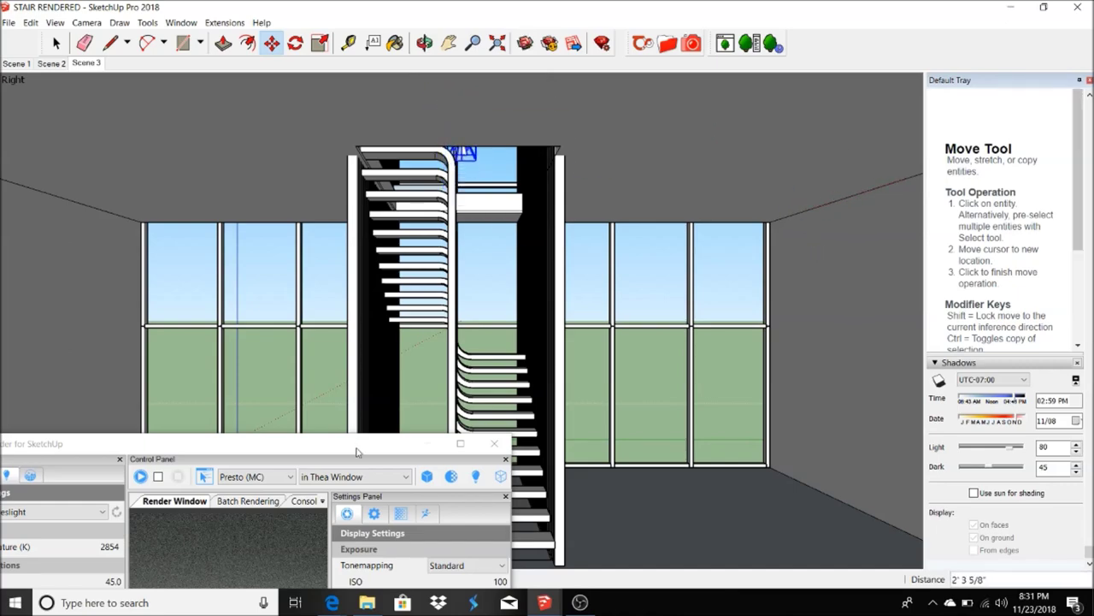
double_click(391, 442)
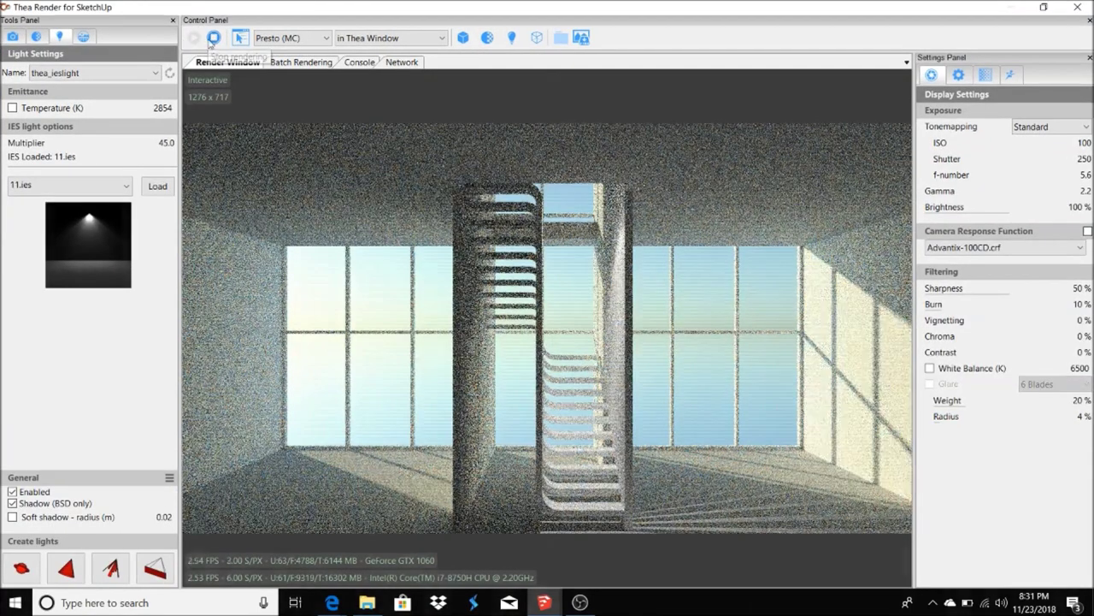
click(213, 38)
click(1043, 6)
click(460, 443)
click(193, 39)
click(214, 37)
click(1043, 6)
drag(345, 450, 348, 533)
- Paste a copy of the light in place, re-render, and list the Ground materials
click(30, 22)
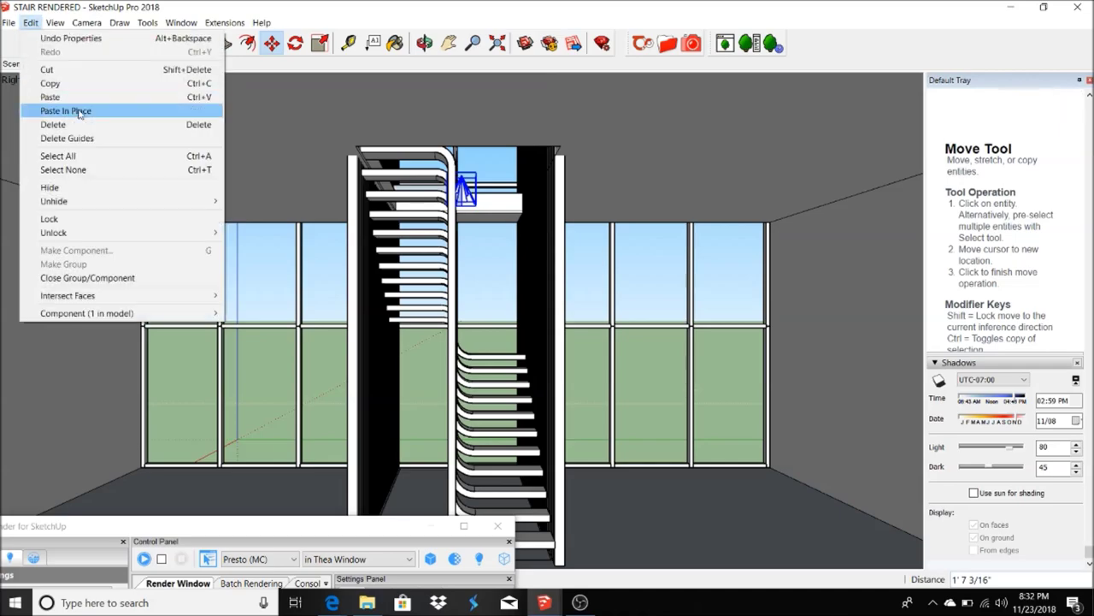
click(51, 93)
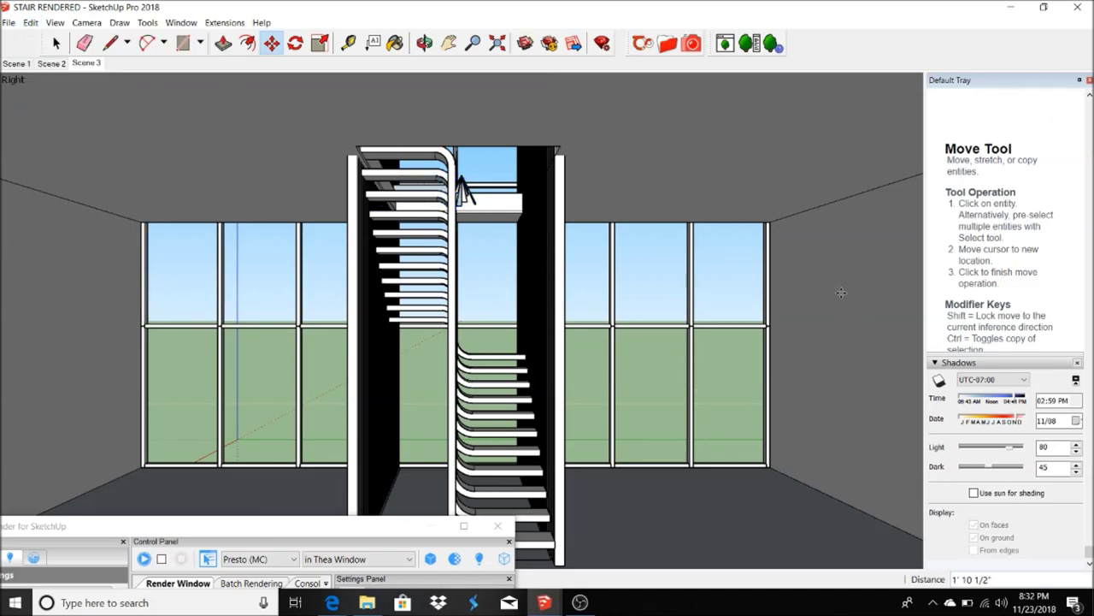
click(463, 525)
click(192, 38)
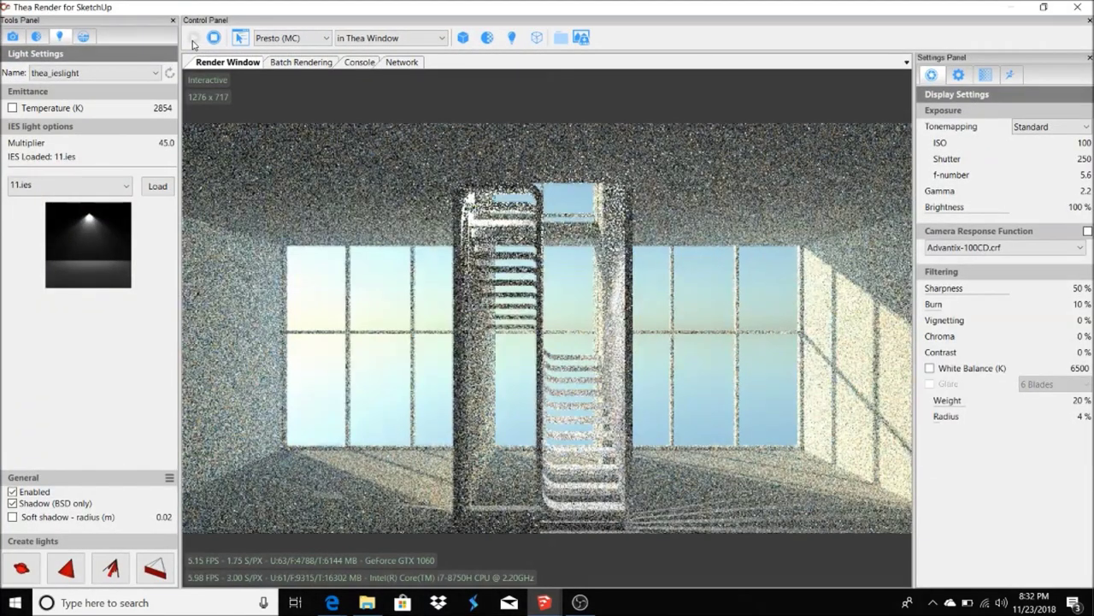
click(214, 38)
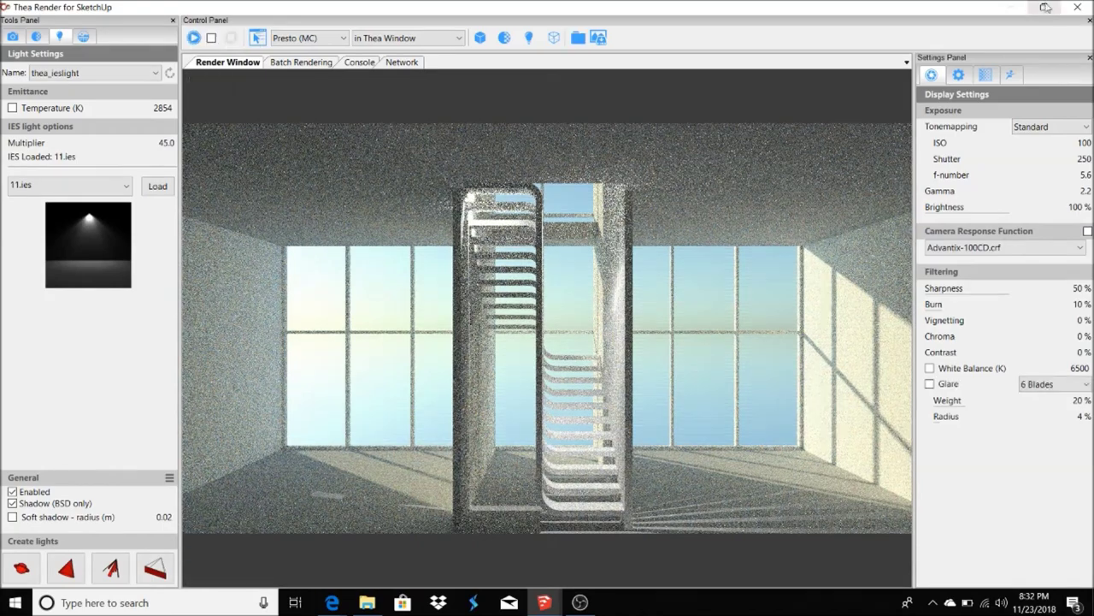
click(691, 43)
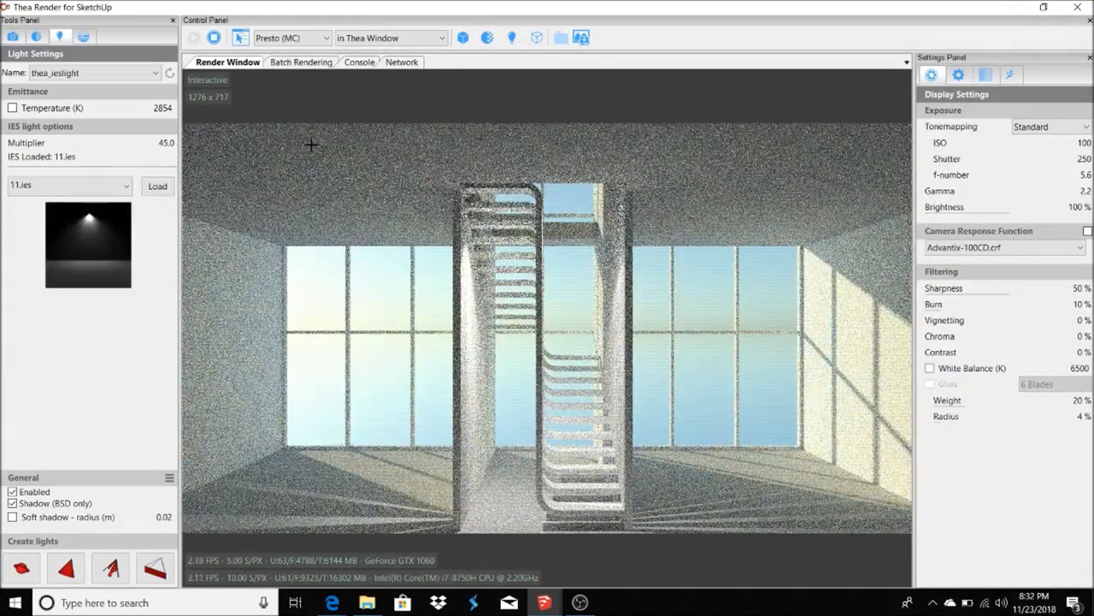
key(space)
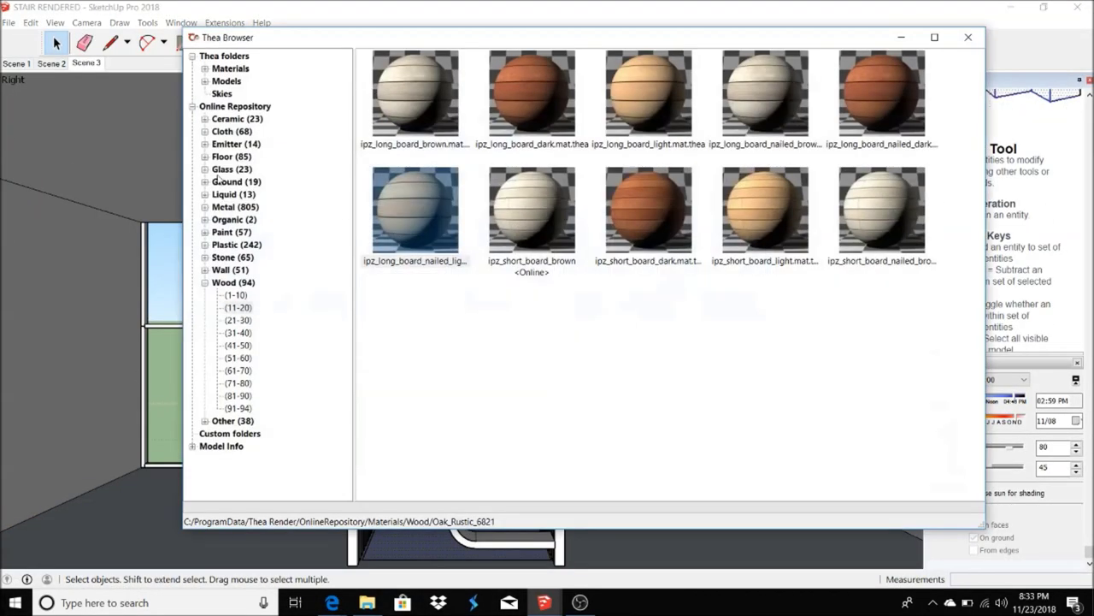
click(204, 181)
click(235, 194)
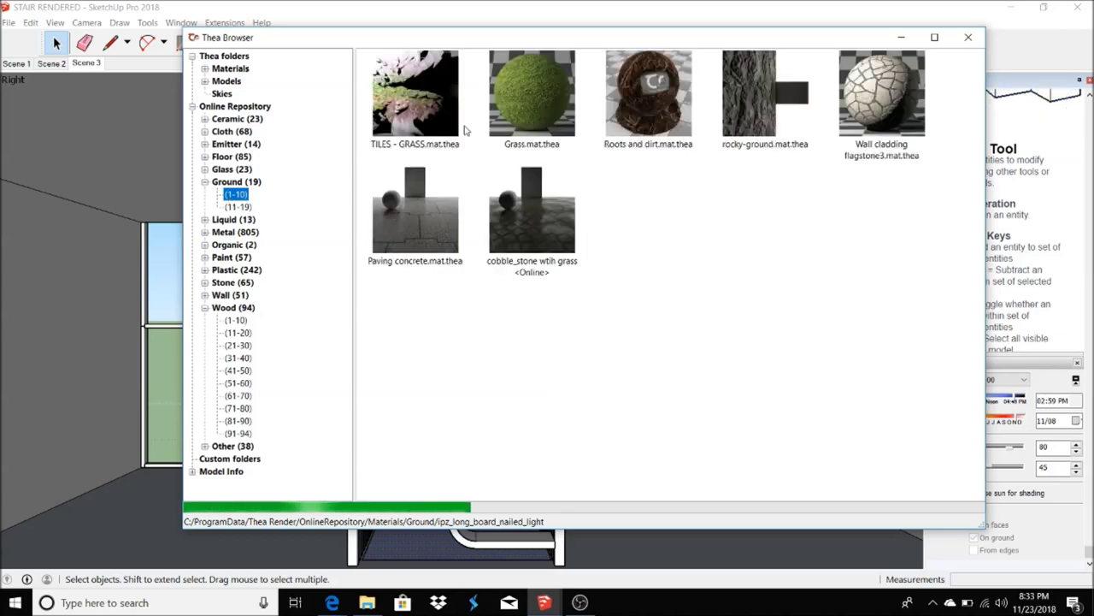
- Apply Roots and dirt soil and place a scaled-down Common broom at the stair foot
double_click(648, 92)
click(573, 43)
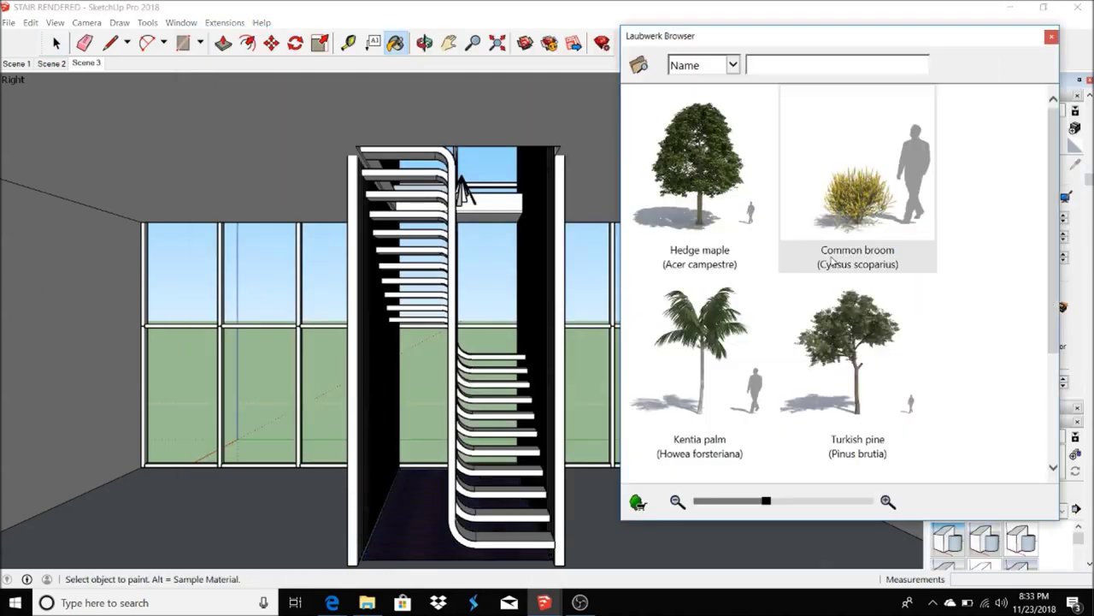
click(832, 263)
click(437, 494)
click(147, 23)
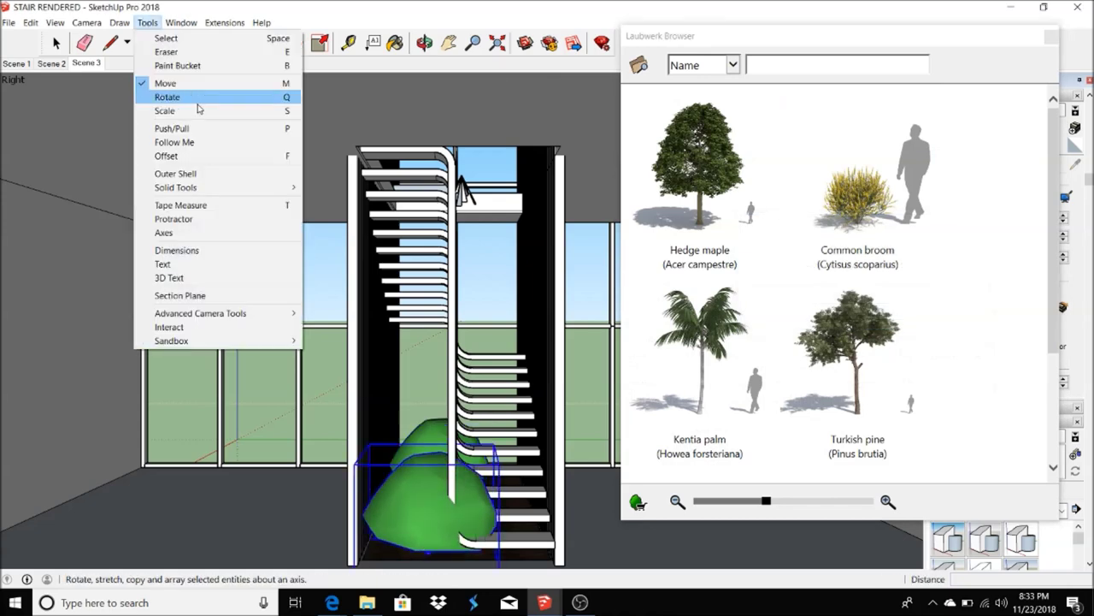
click(164, 110)
drag(496, 449, 452, 492)
- Add a second broom plant, shrink it, and set it beside the stairs
key(m)
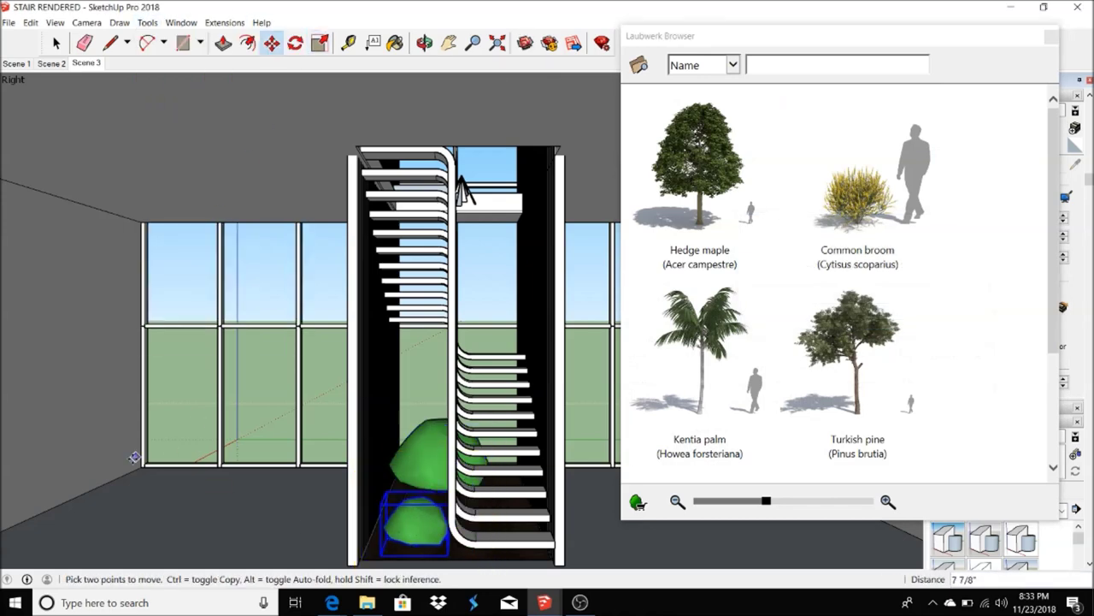
scroll(1047, 213, down, 2)
click(843, 183)
click(833, 313)
click(147, 22)
click(169, 111)
drag(256, 342, 183, 403)
key(m)
click(128, 478)
click(226, 476)
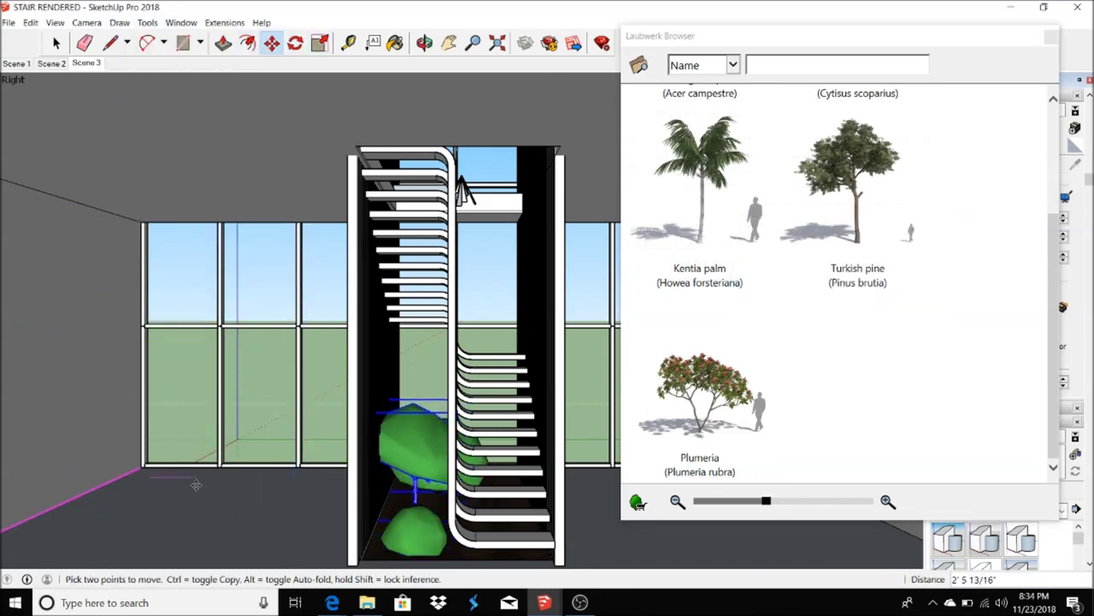
- Fine-tune the second plant's scale and placement, then bring up the Thea renderer
click(147, 23)
click(168, 110)
click(271, 43)
key(space)
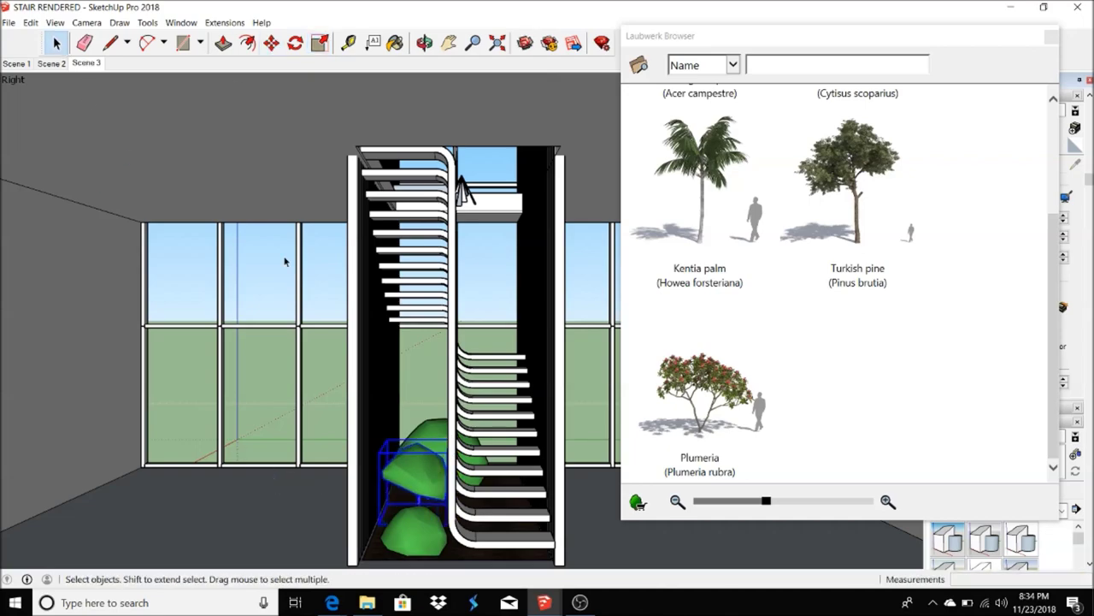
click(1051, 36)
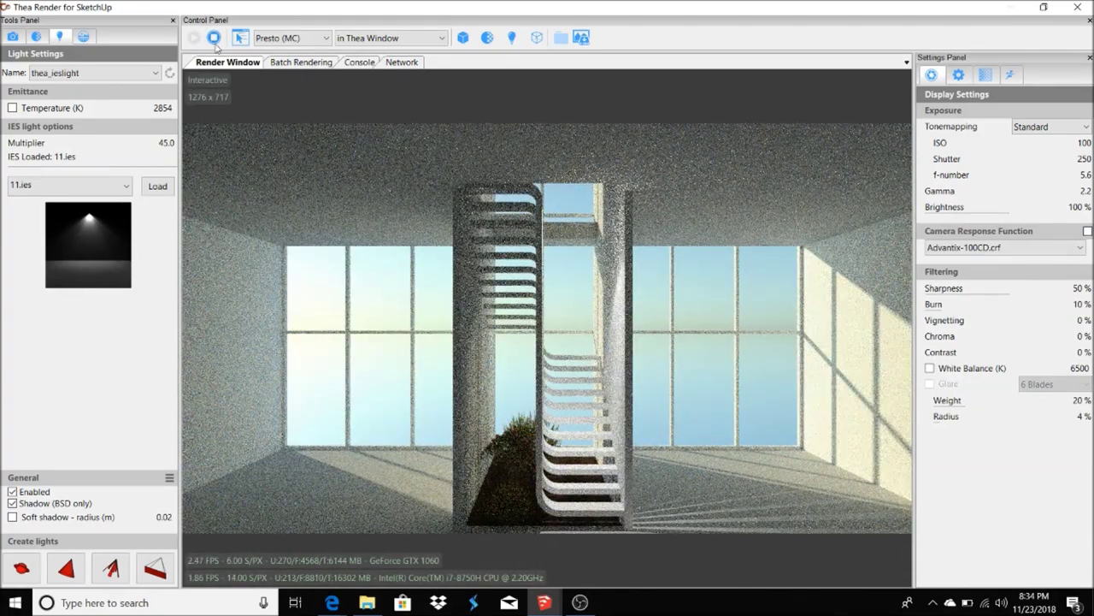
- Copy the IES light and place pasted copies above the left and right windows
click(1043, 7)
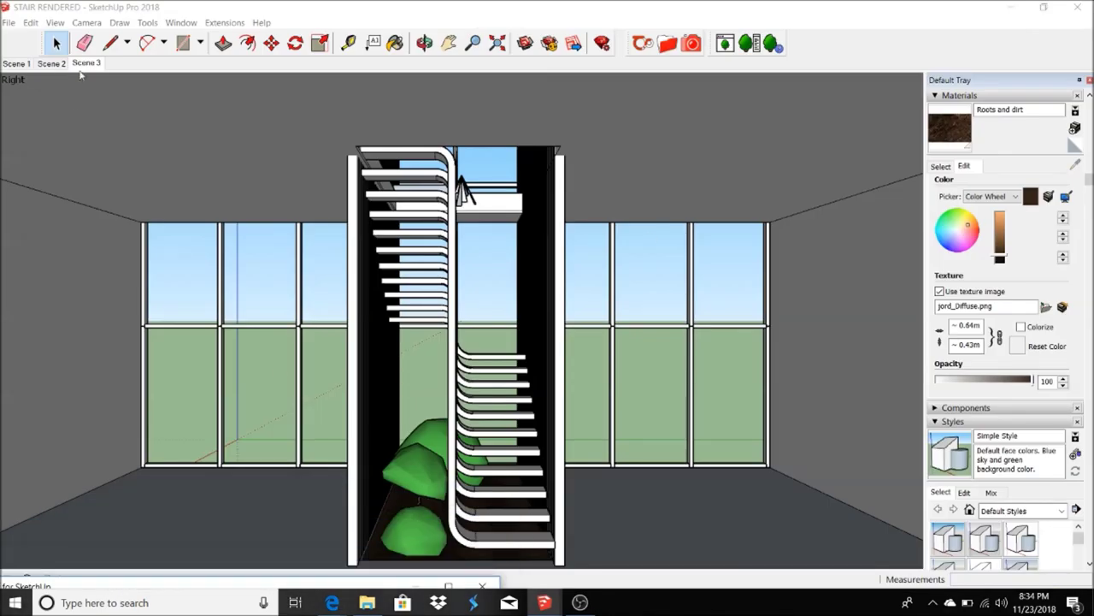
click(438, 490)
click(43, 84)
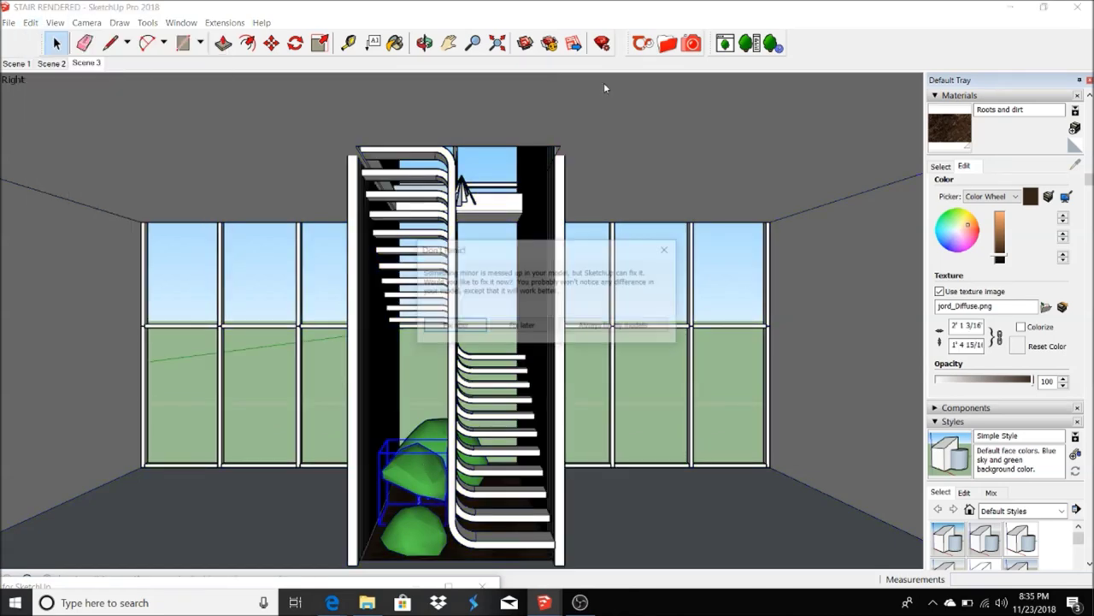
click(503, 385)
key(ctrl+v)
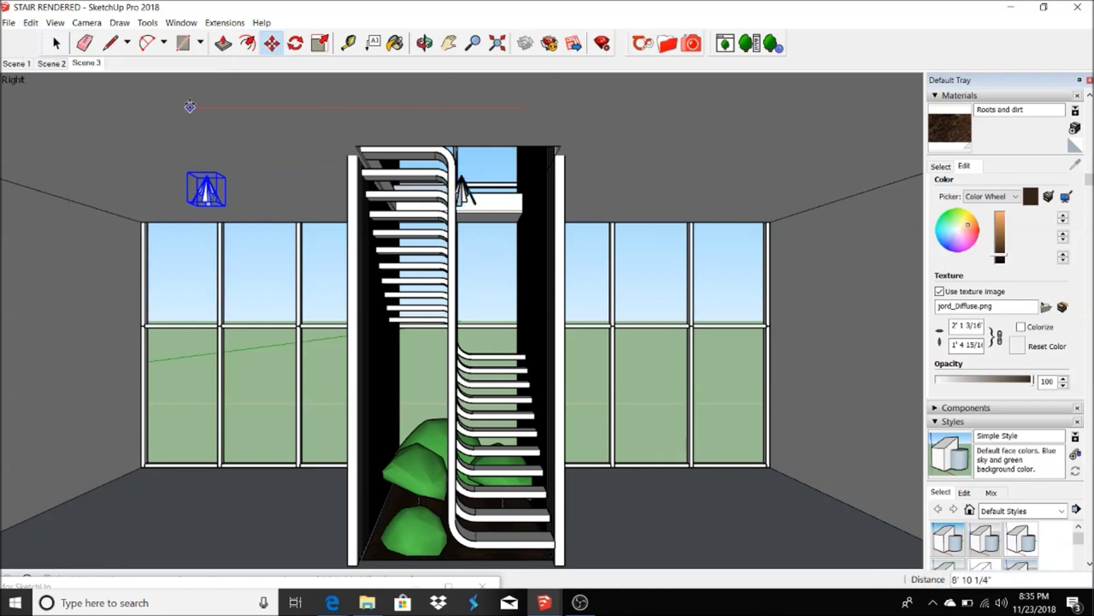
click(31, 22)
key(Escape)
click(158, 241)
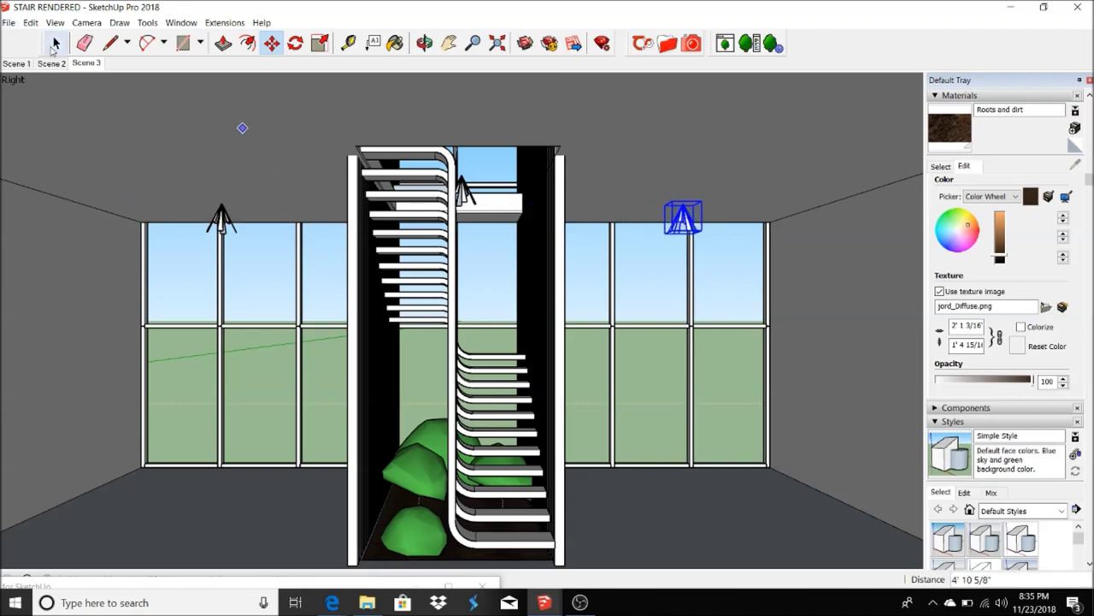
click(54, 45)
- Run an interactive Thea render to check the new window lights
click(399, 584)
click(192, 38)
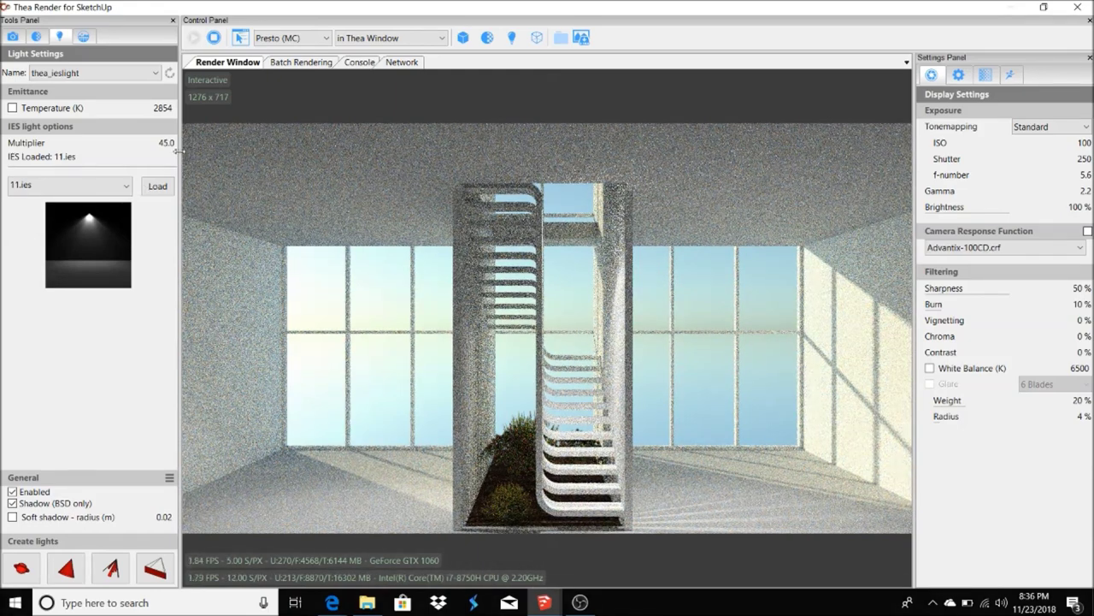
click(214, 39)
- Browse the online Stone materials and load Marble7 onto the floor
click(1043, 7)
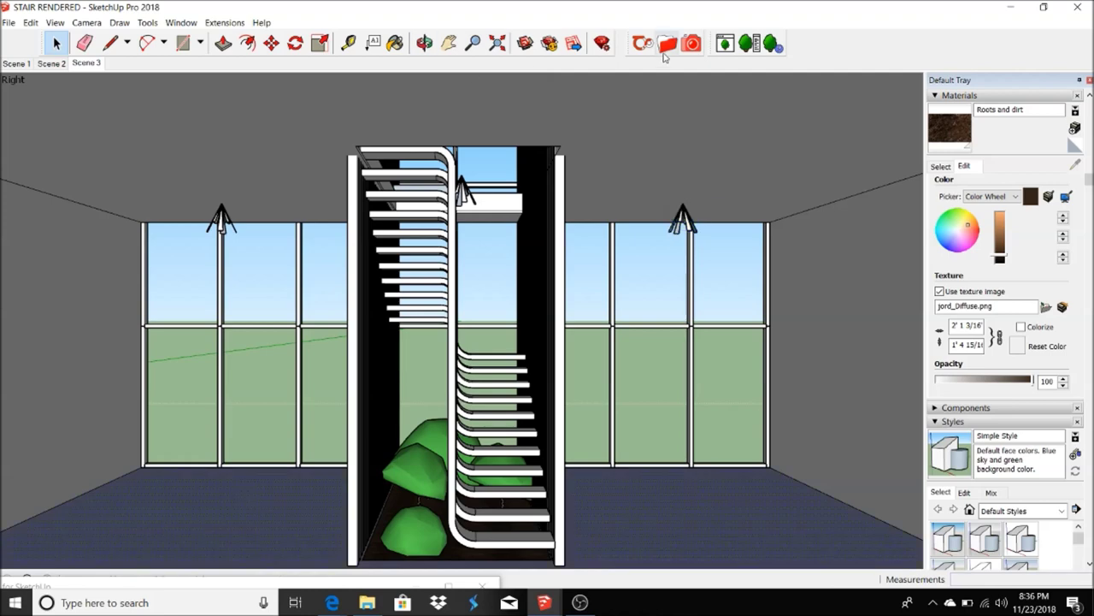
click(643, 45)
click(204, 282)
click(236, 294)
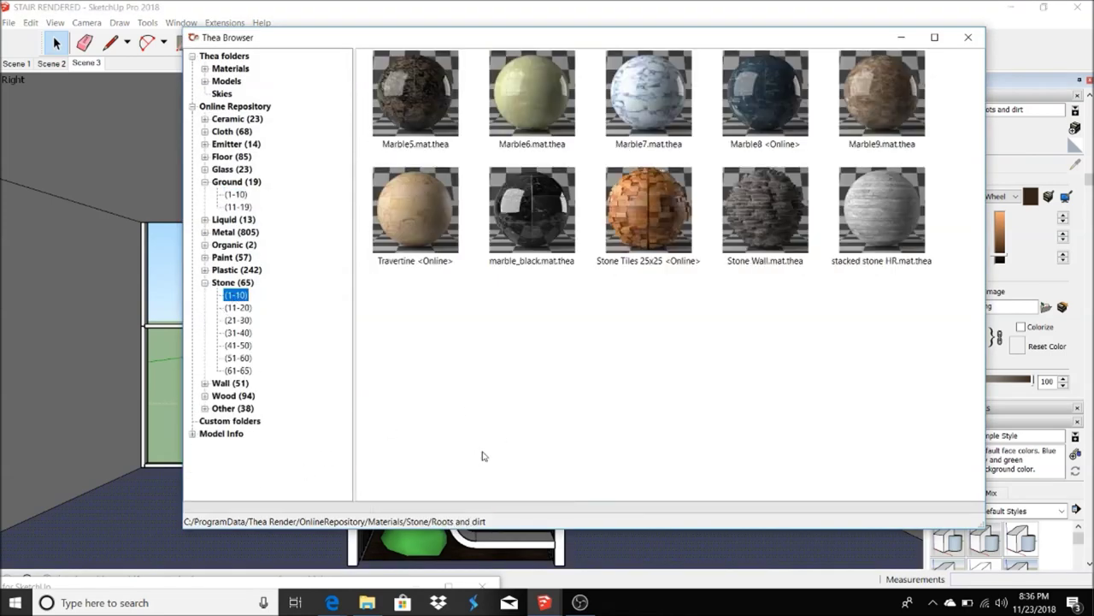
click(238, 307)
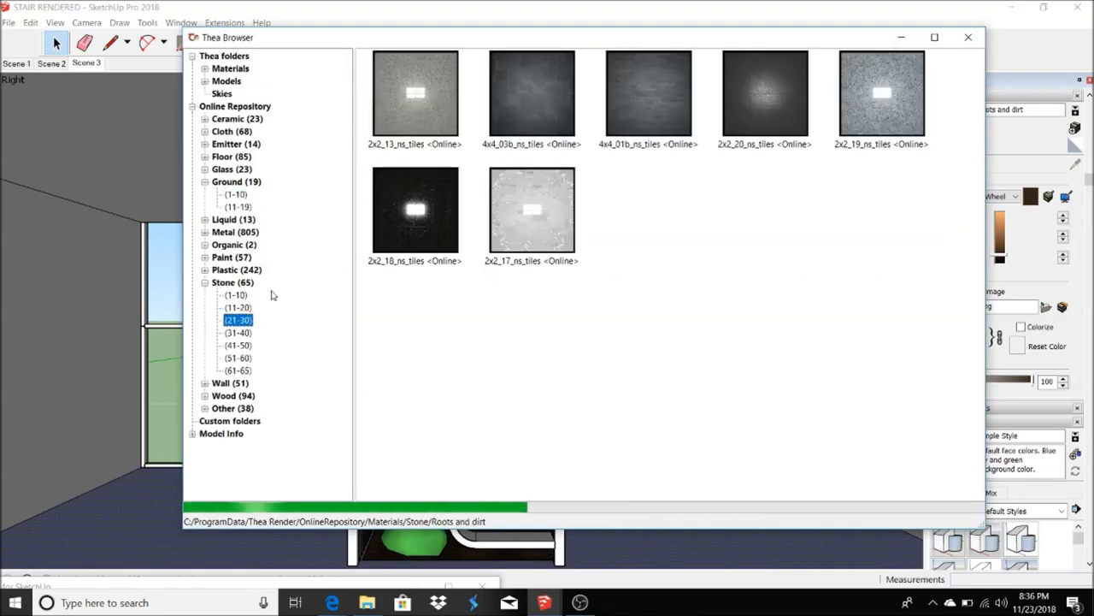
click(648, 94)
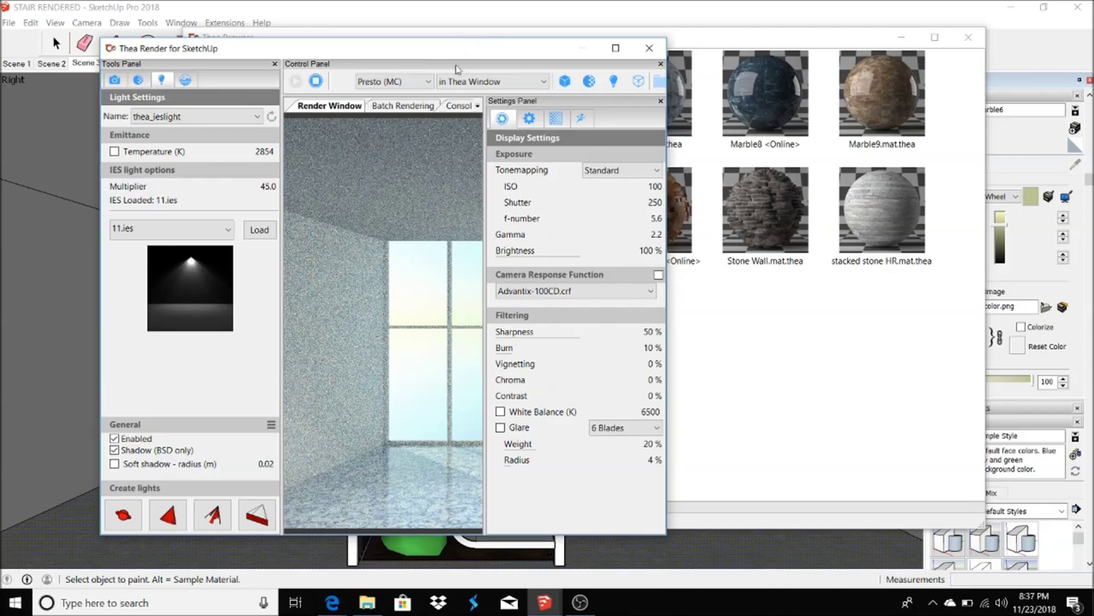
- Swap the floor to the 2x2_08_ns_tiles stone material from the last Stone page
drag(457, 49, 466, 2)
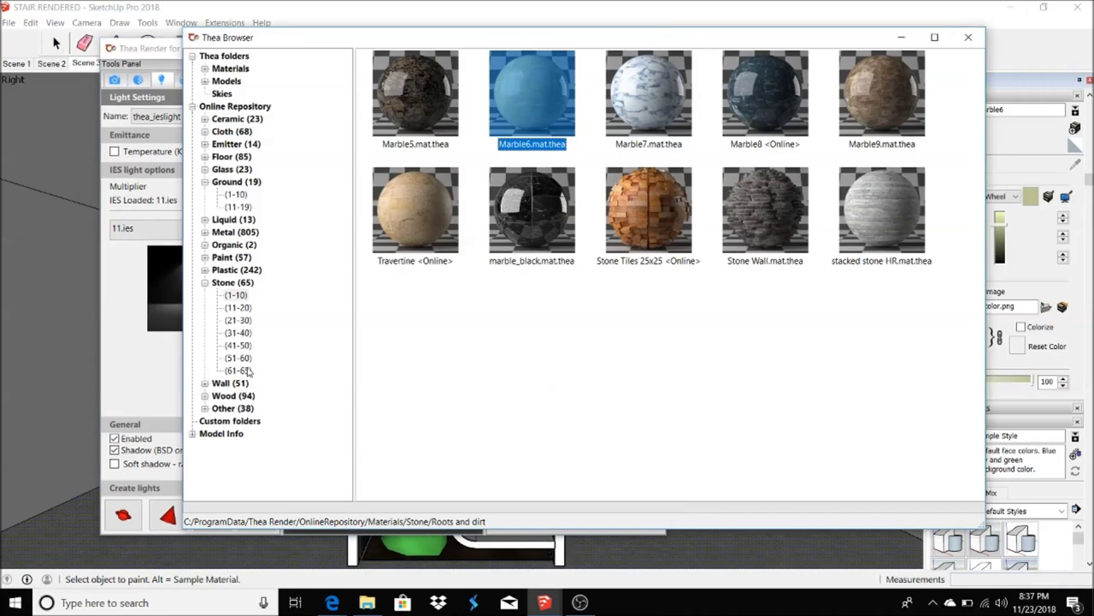
click(244, 357)
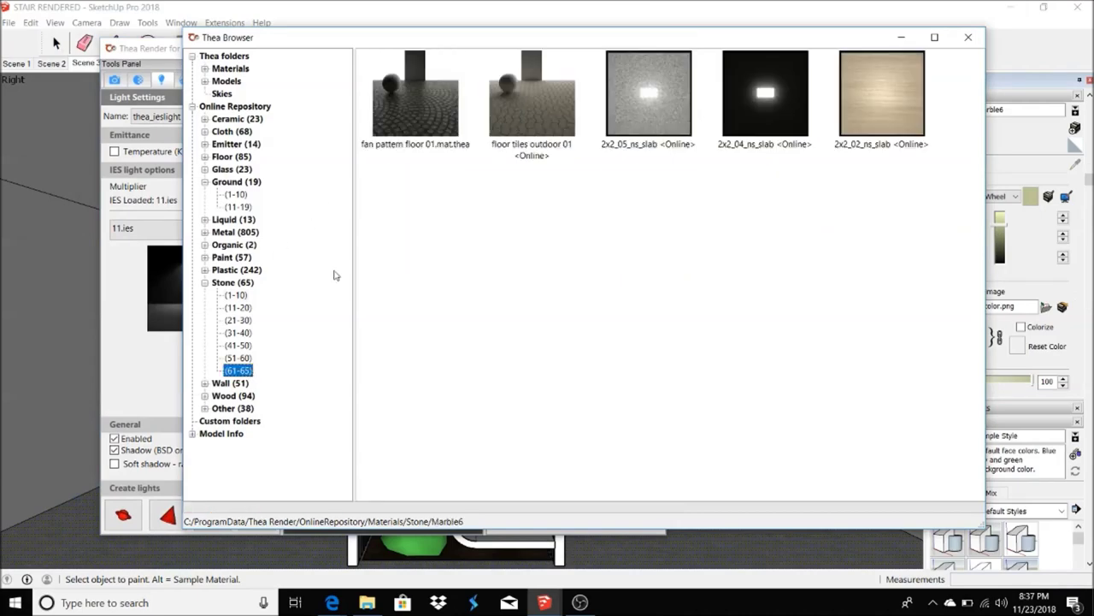
click(256, 345)
click(530, 196)
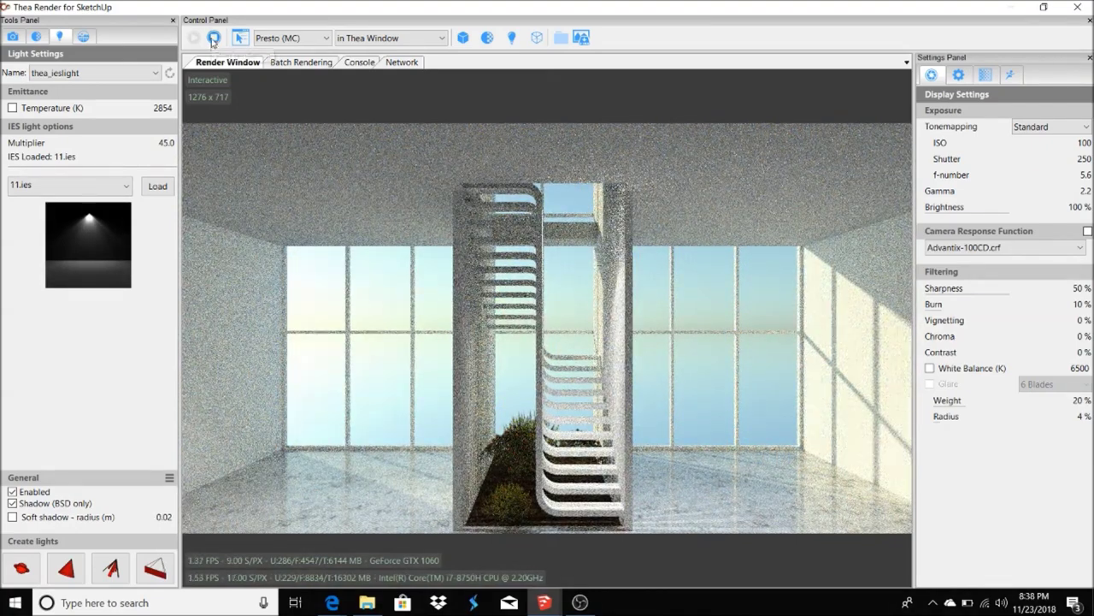
click(1005, 7)
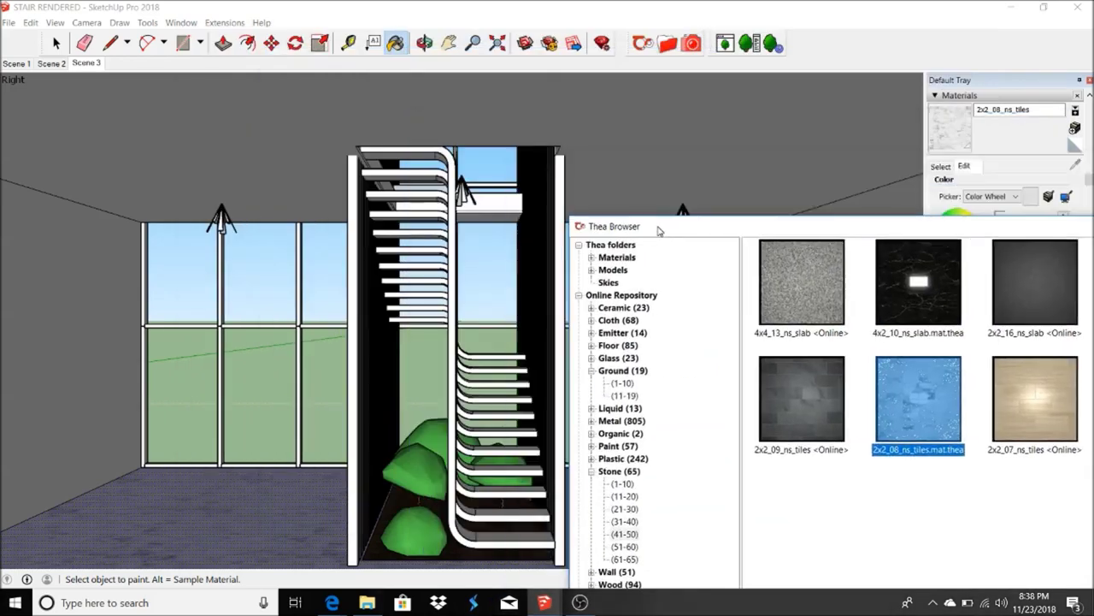
- Enter the staircase group and pick OrzechKalifornia from the Floor (21-30) materials
click(57, 43)
double_click(453, 391)
click(453, 391)
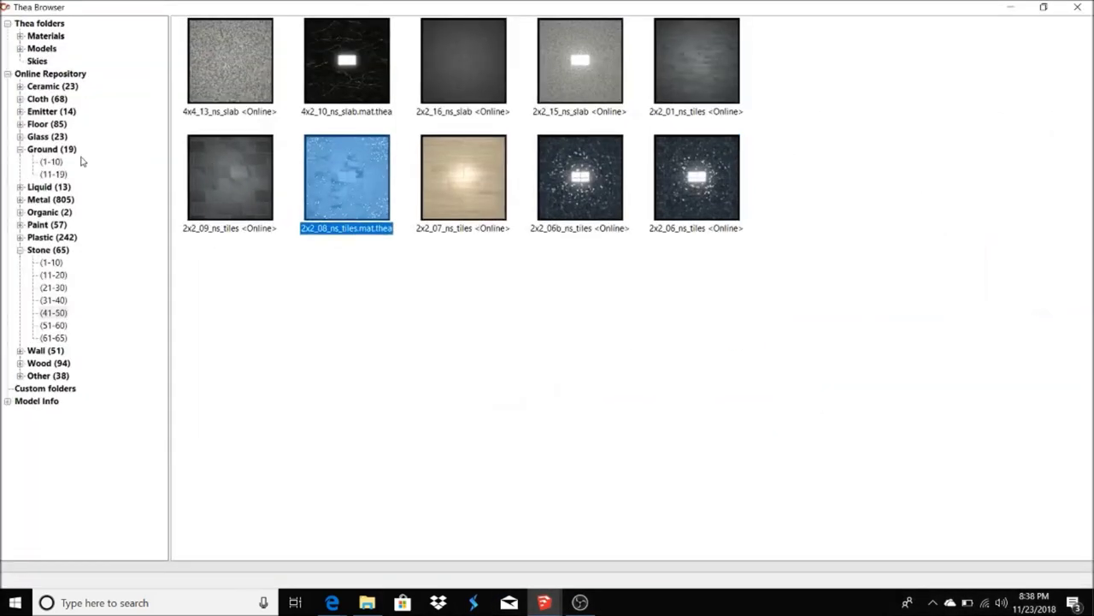
click(20, 124)
click(53, 148)
key(Down)
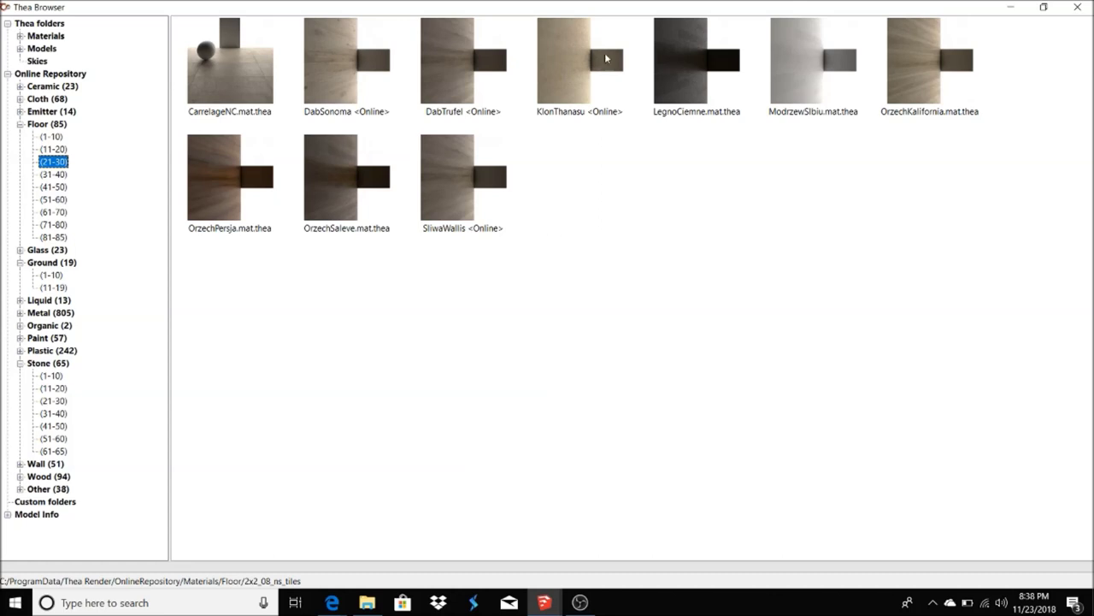
click(930, 59)
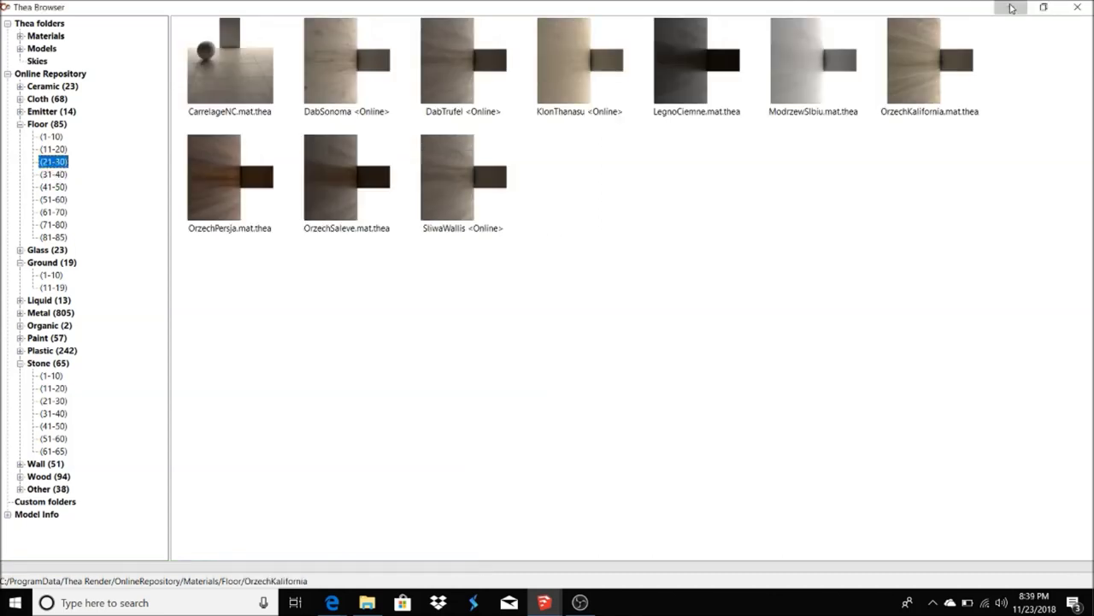
- Paint the lowest three stair tread pairs with OrzechKalifornia wood
click(1011, 8)
click(491, 516)
key(b)
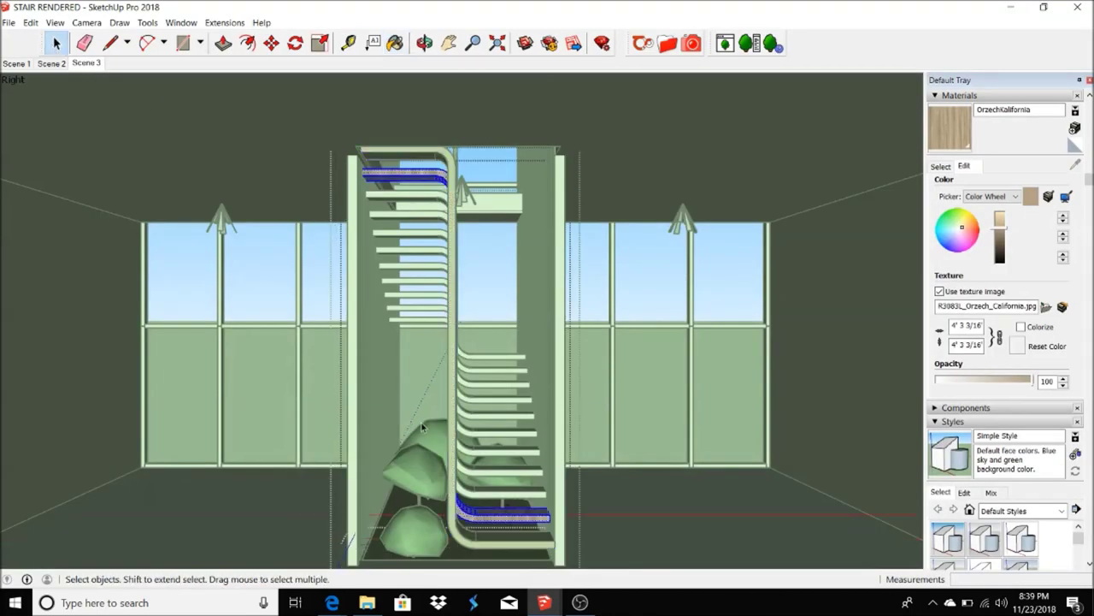
click(500, 489)
key(b)
click(490, 475)
key(b)
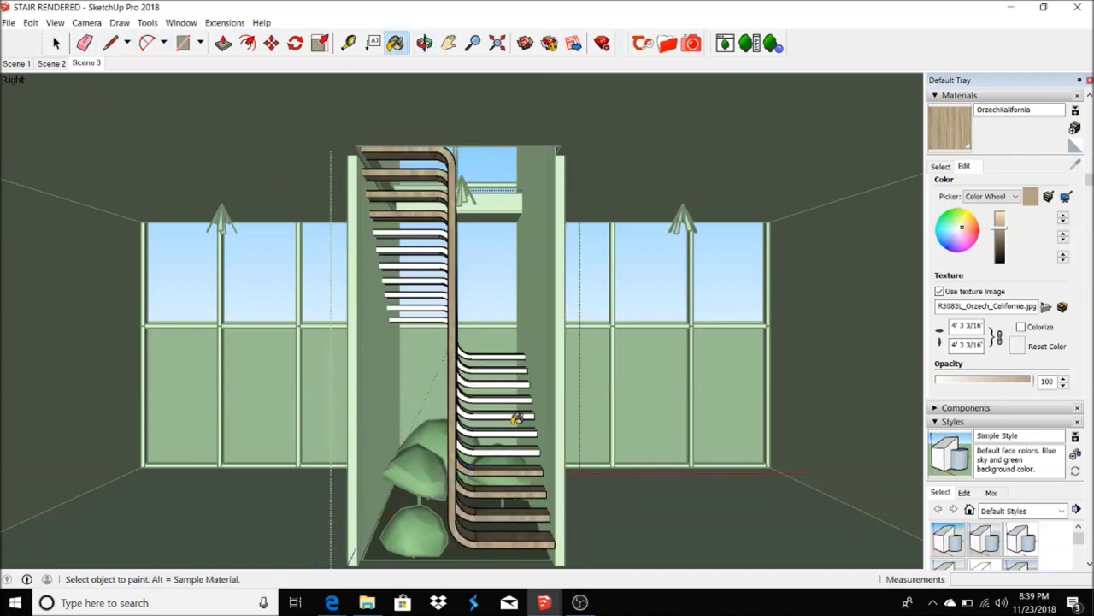
- Preview the wood treads in an interactive Thea render
click(643, 43)
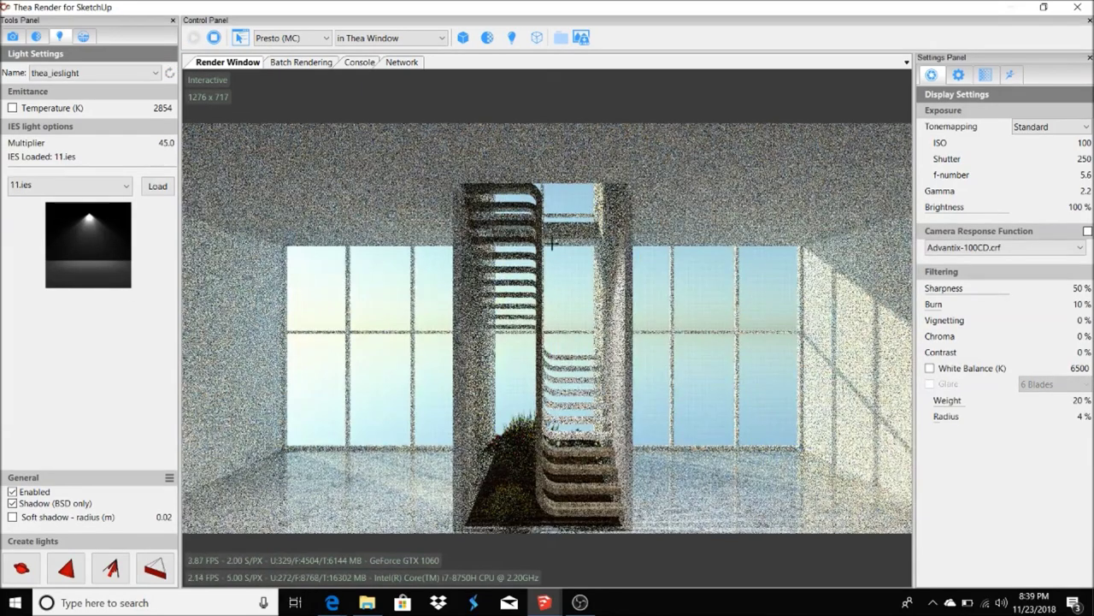
click(213, 40)
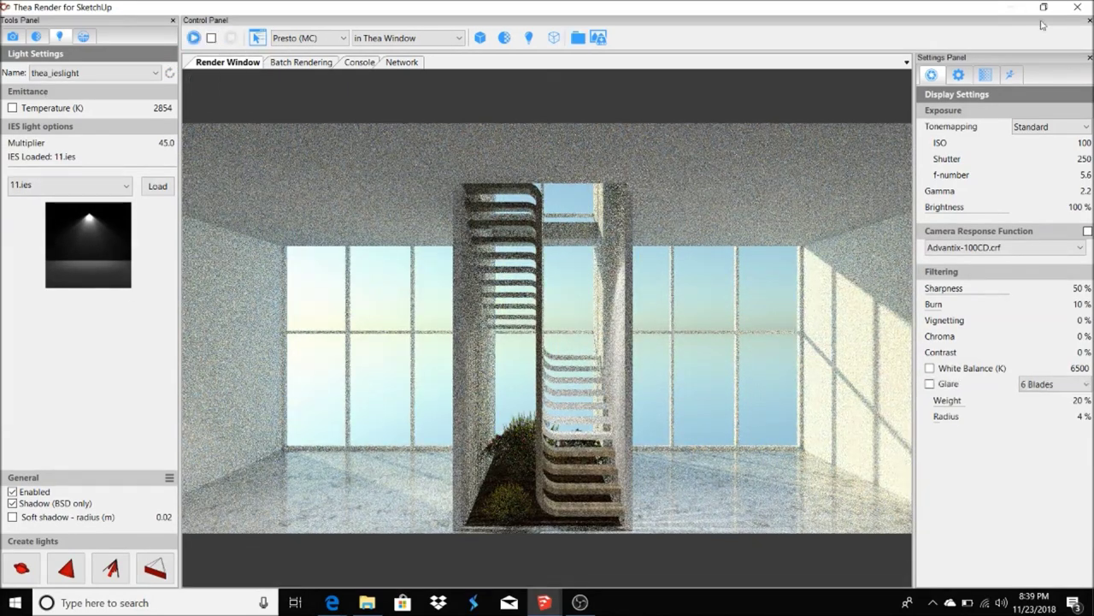
mouse_move(1033, 11)
mouse_down()
mouse_move(615, 47)
mouse_move(304, 577)
mouse_up()
- Paint the upper stair treads with the wood and select the stair's side wall panel
double_click(482, 447)
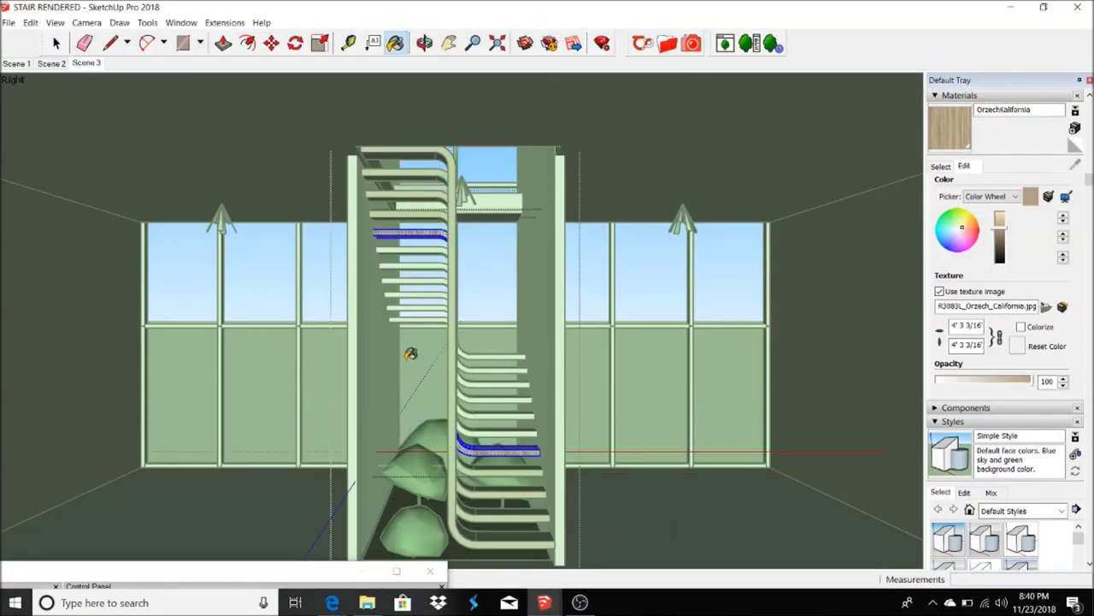
click(479, 418)
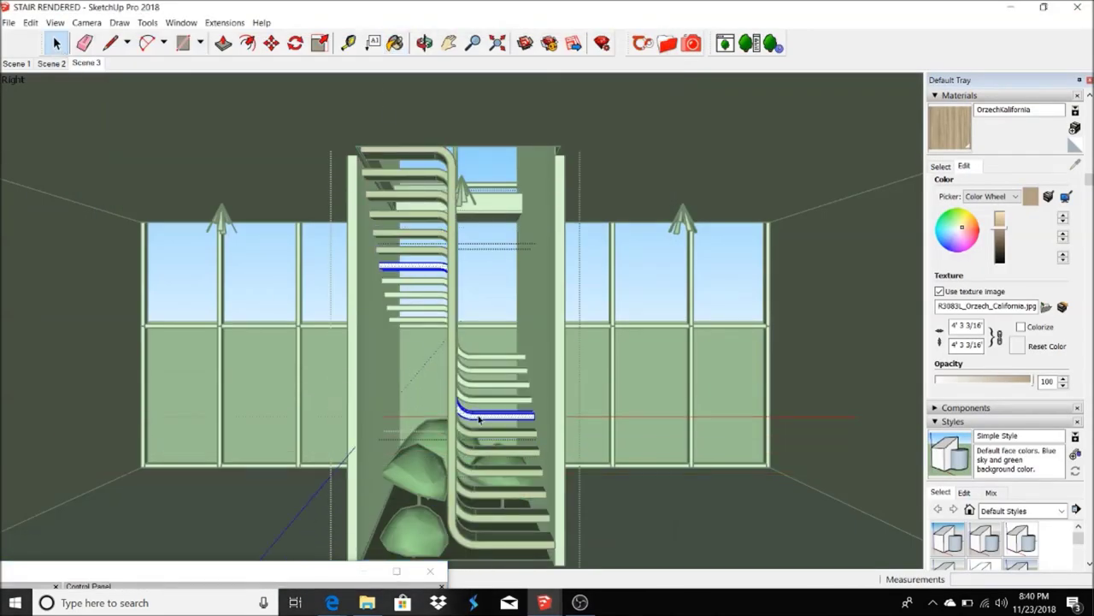
click(483, 404)
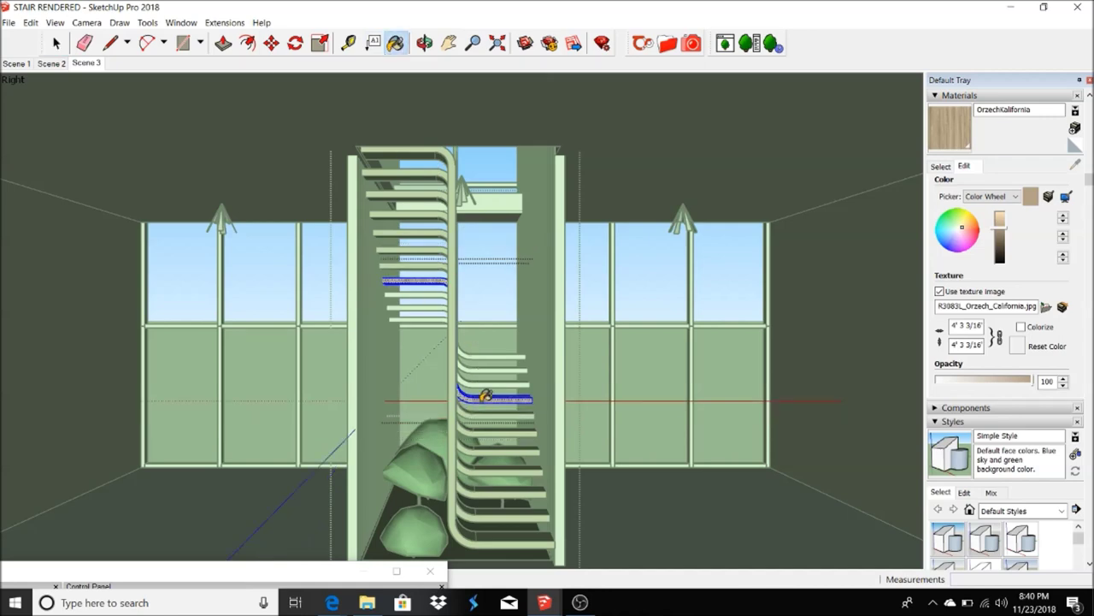
click(492, 385)
key(b)
click(58, 48)
click(496, 370)
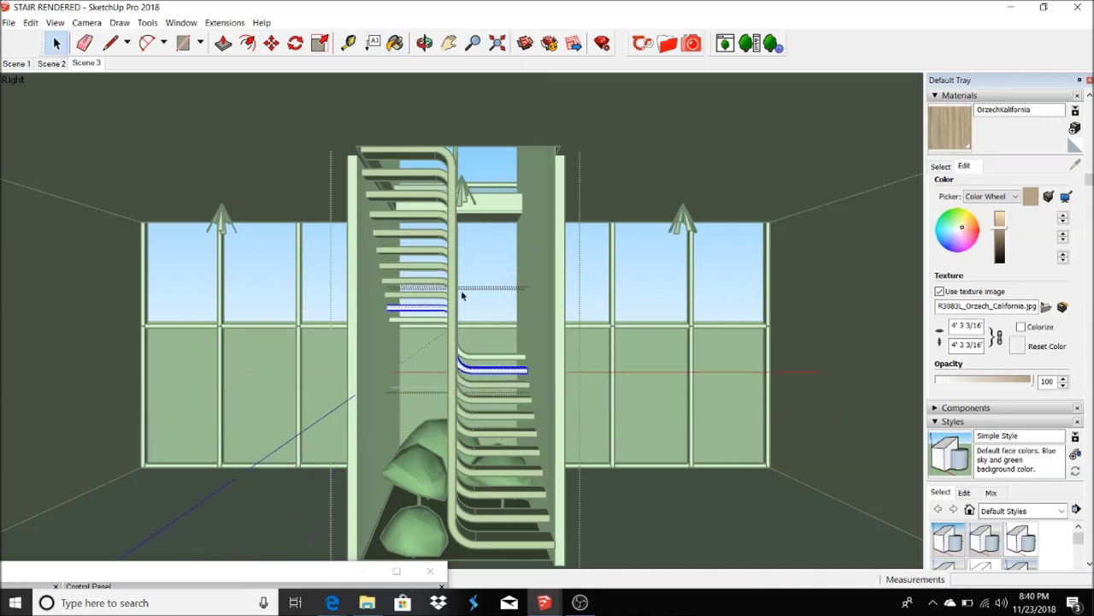
click(487, 349)
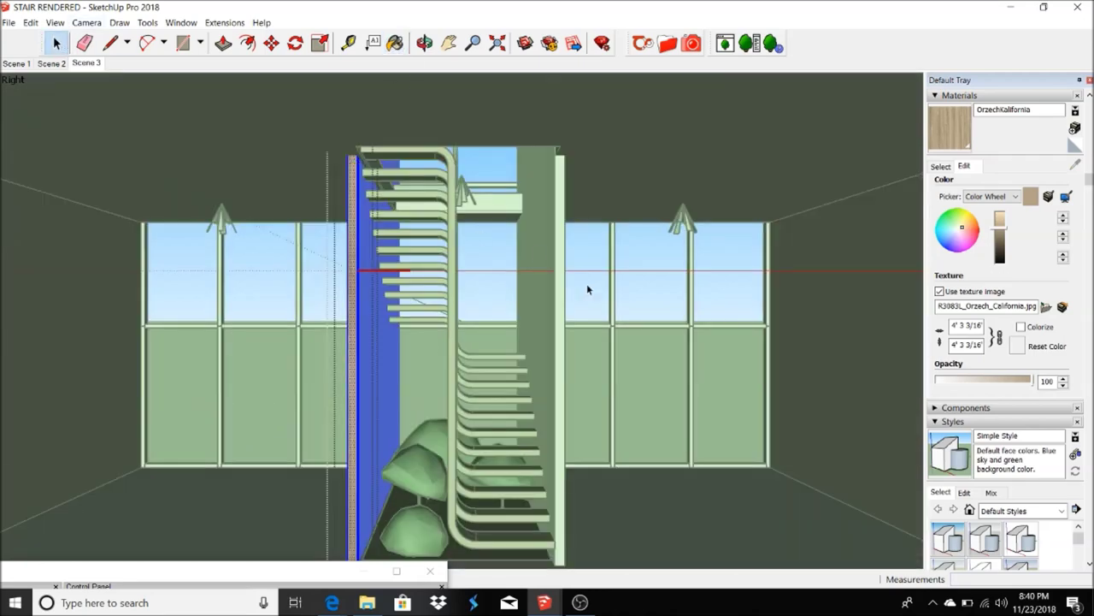
click(560, 262)
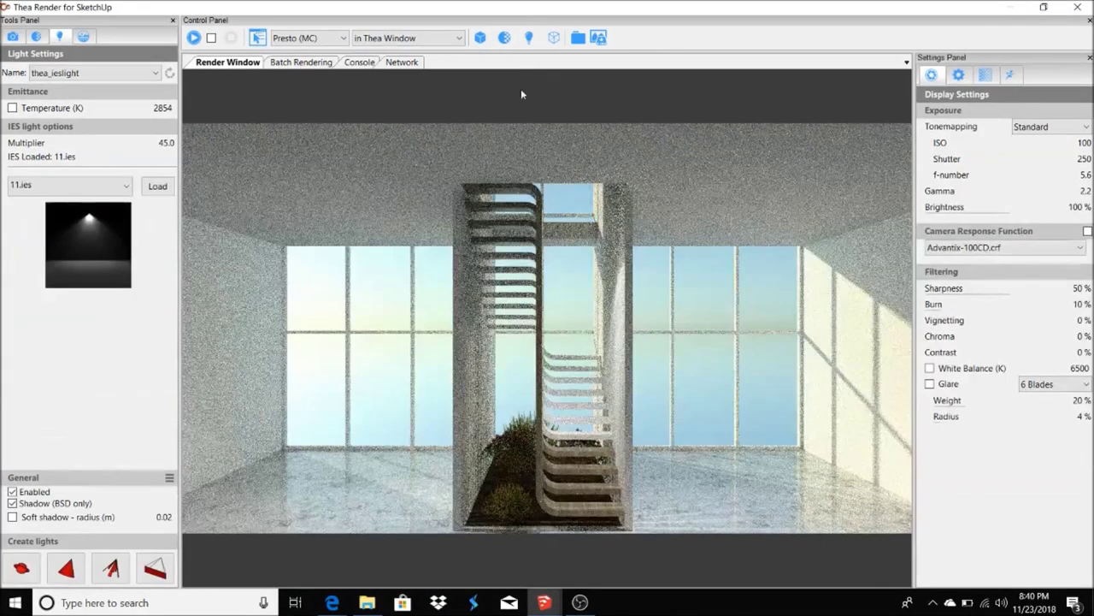
- Render the wooden staircase, then copy the light component and paste it in place
click(194, 37)
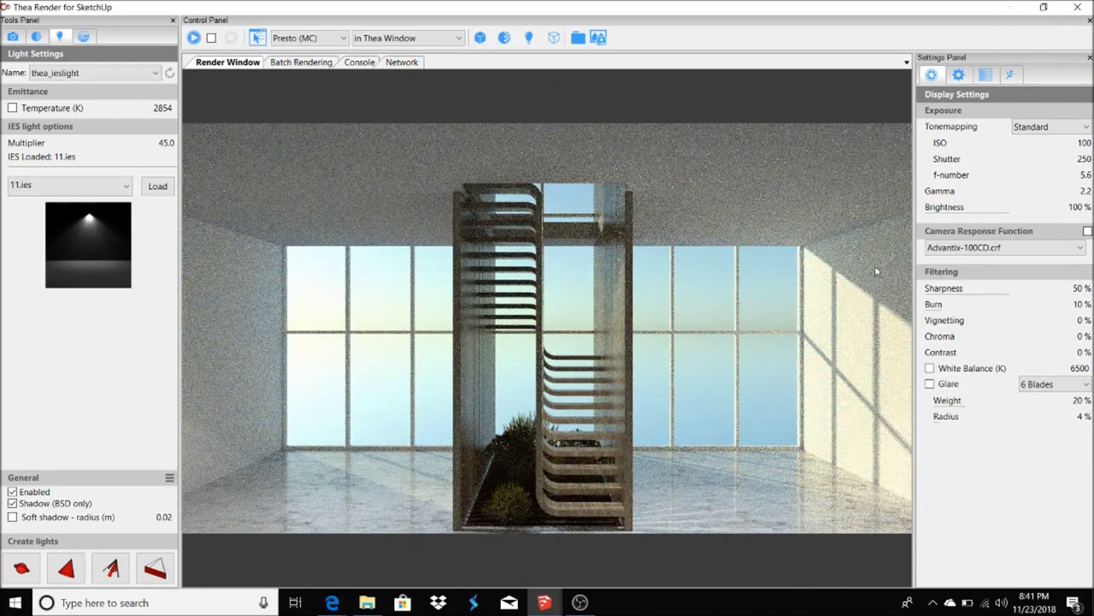
click(1010, 7)
click(684, 219)
click(30, 22)
click(42, 80)
click(30, 22)
click(52, 111)
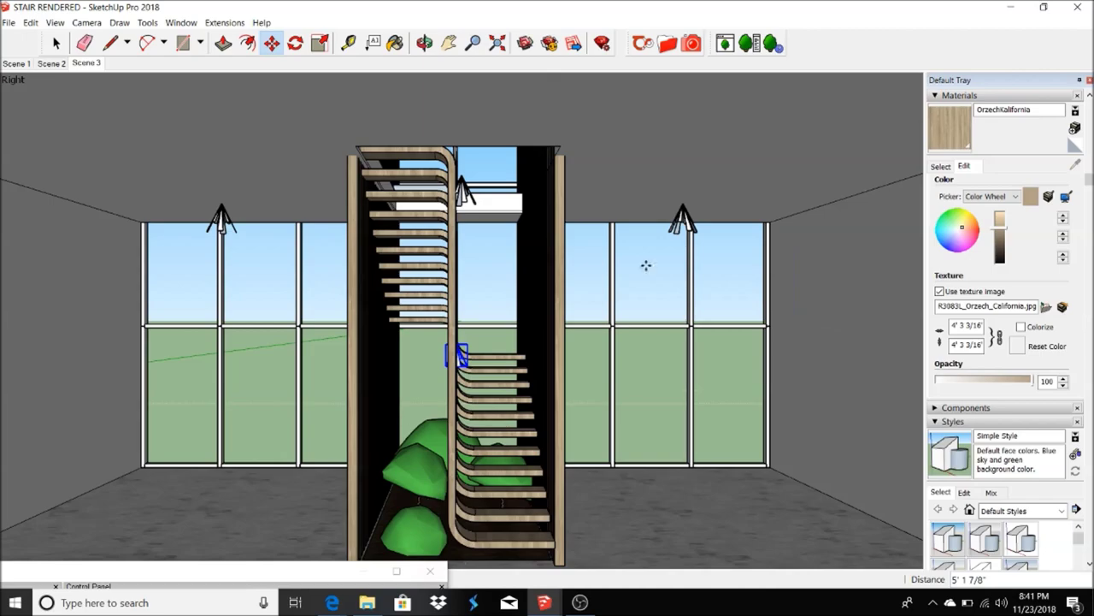
- Re-render the scene with the duplicated light, then stop the render
click(395, 571)
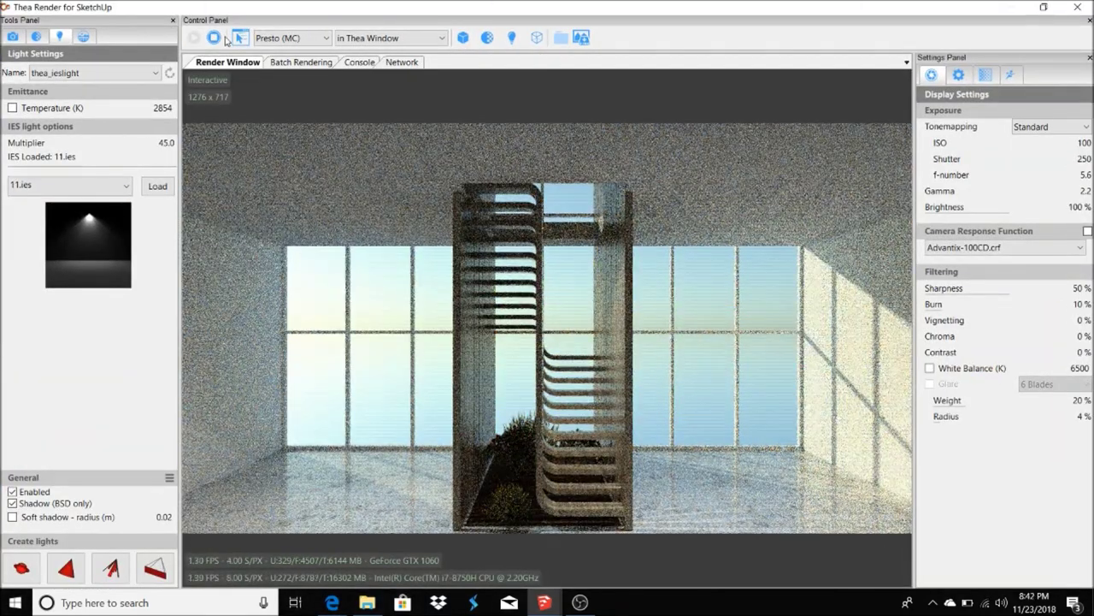
click(231, 39)
key(space)
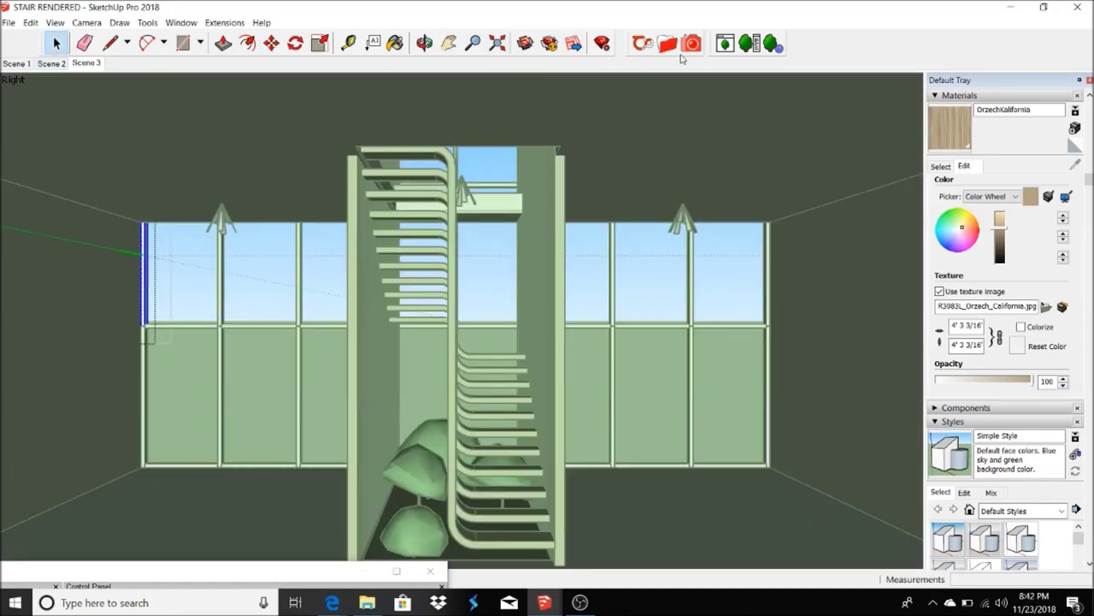
click(682, 52)
- Load the Galvanized 01 metal and paint the left window sill with it
click(19, 36)
click(53, 250)
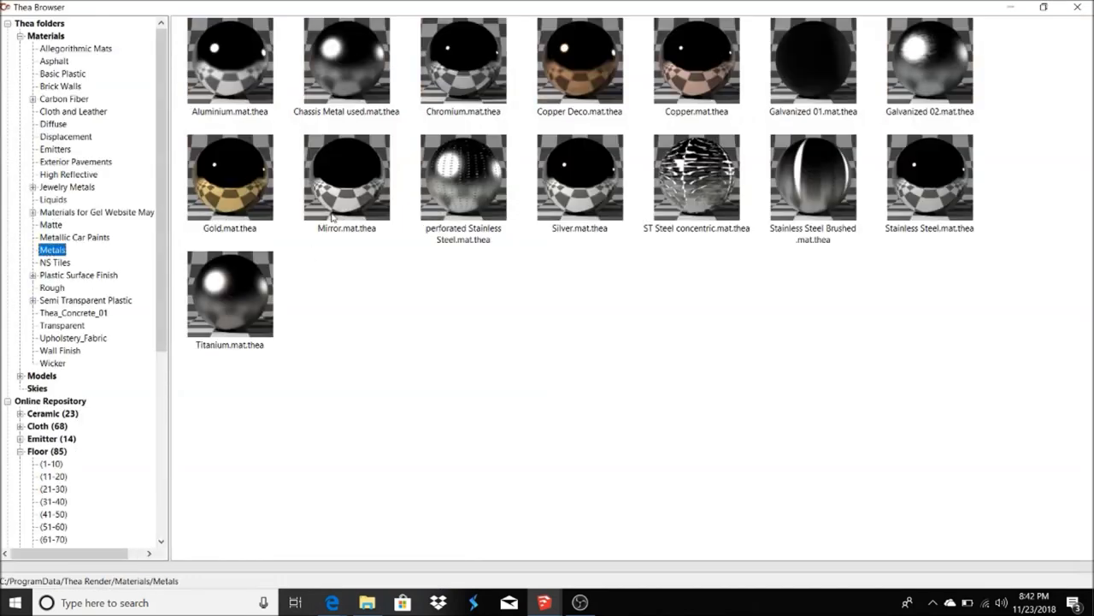
double_click(818, 65)
key(space)
scroll(146, 325, up, 3)
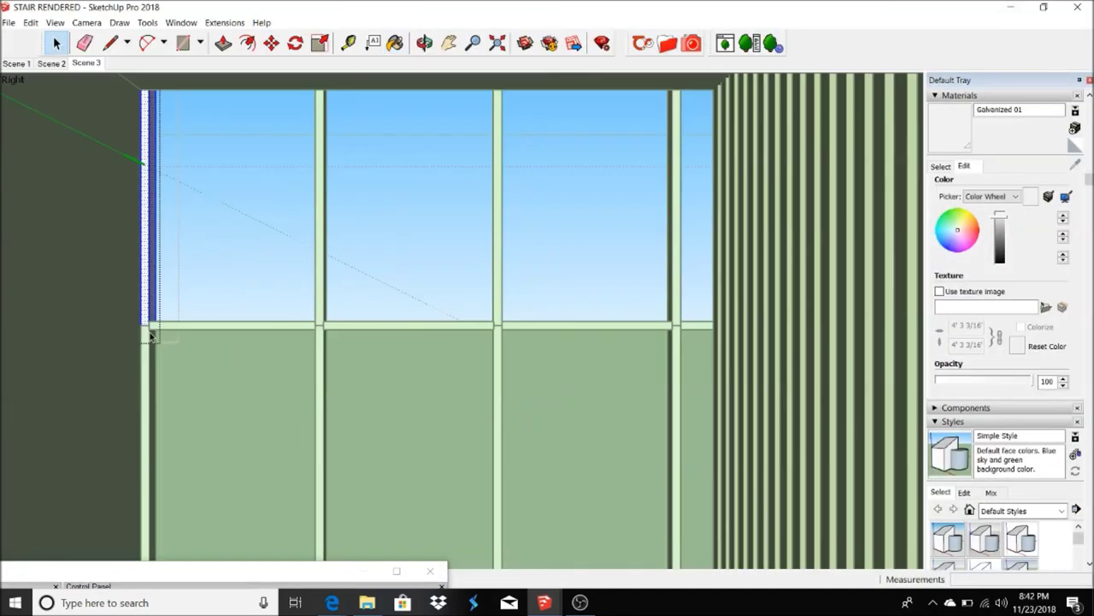
key(space)
click(248, 325)
key(b)
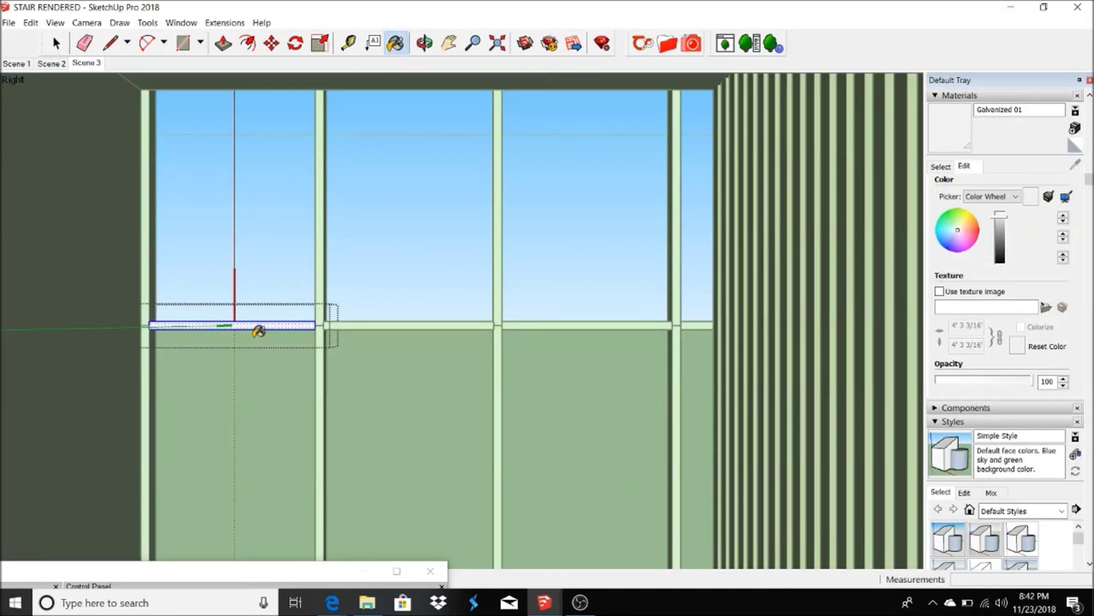
- Paint the mullions and sill pieces Galvanized 01, then give the glazing thin glass clear
click(321, 198)
key(space)
click(323, 342)
key(b)
key(space)
click(231, 326)
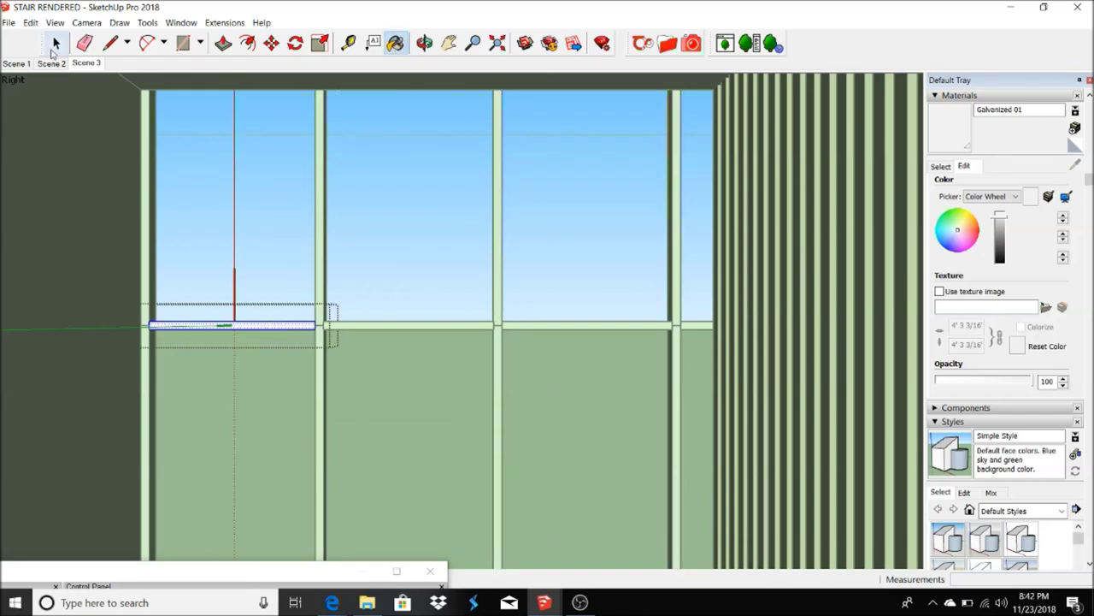
click(55, 48)
click(366, 329)
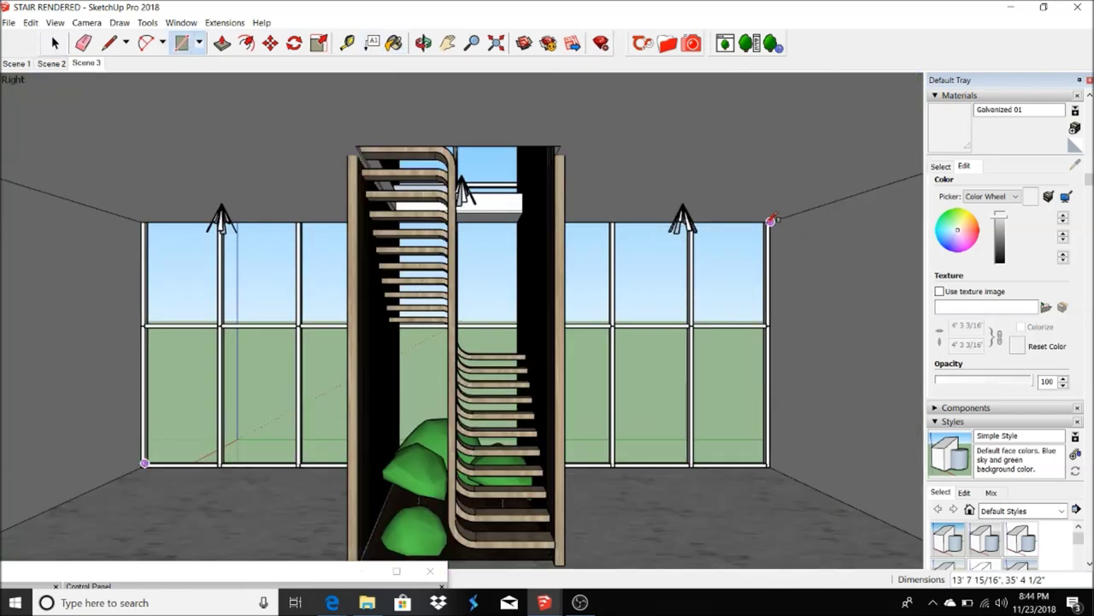
click(393, 42)
double_click(230, 293)
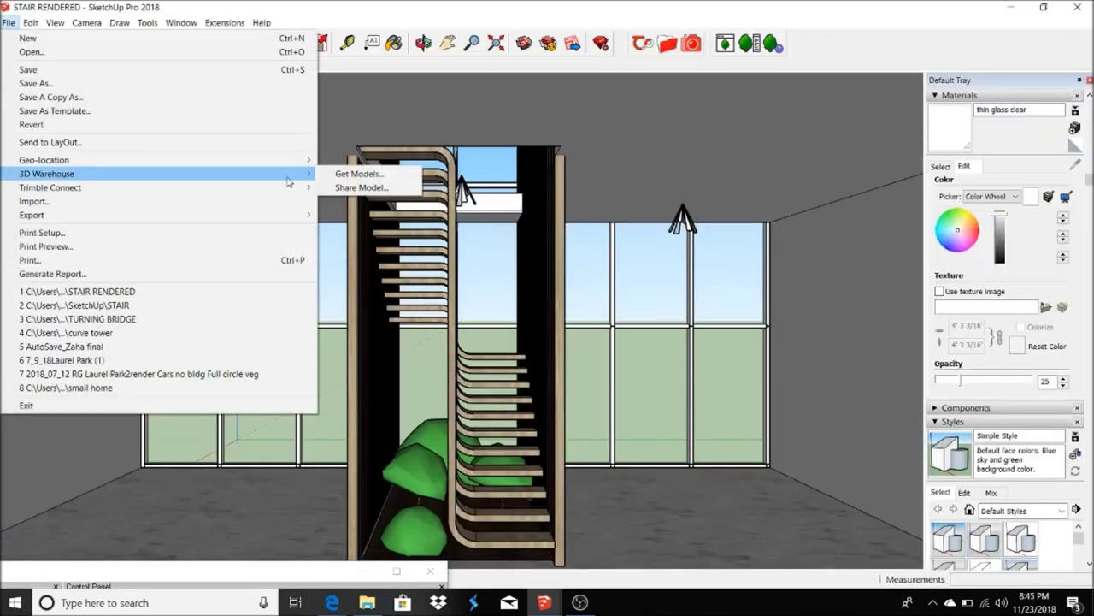
- Paint the side walls grey concrete, strip the ceiling texture, and push down a soffit above the windows
click(342, 171)
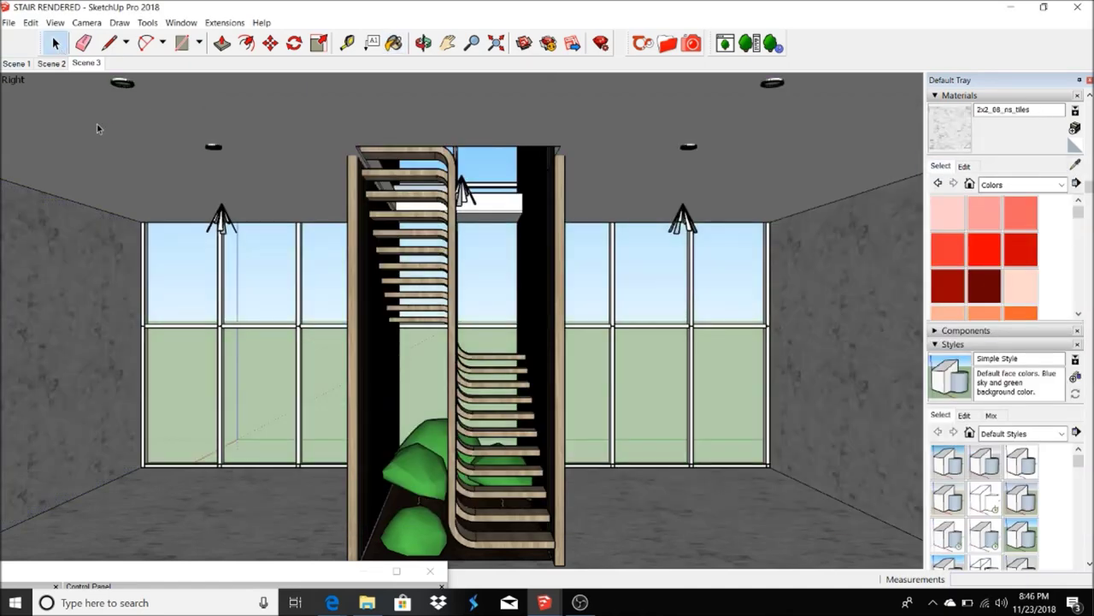
click(159, 79)
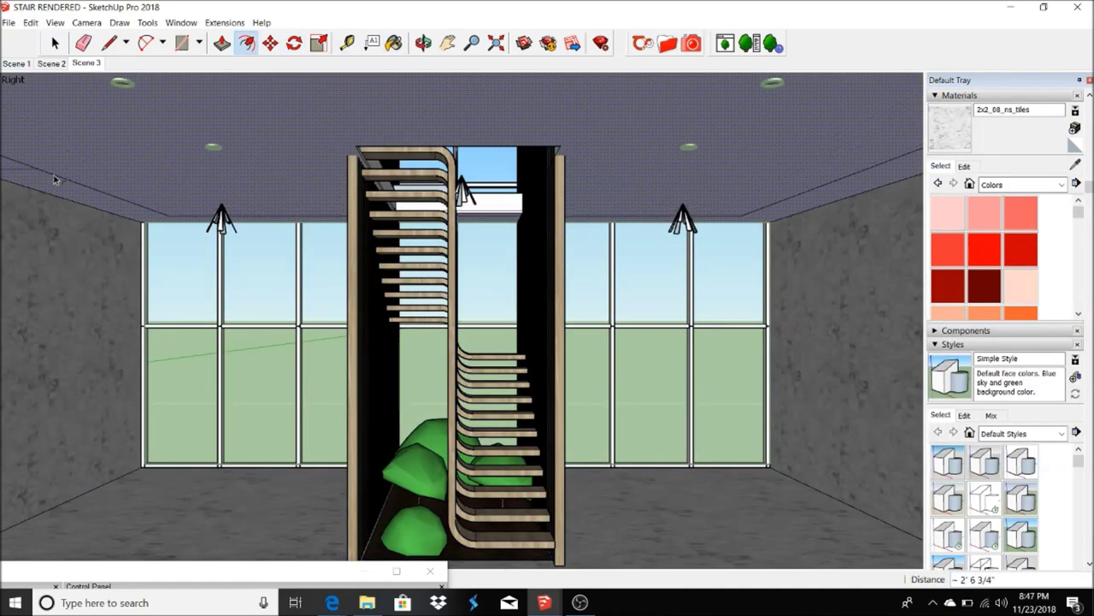
click(50, 130)
click(395, 48)
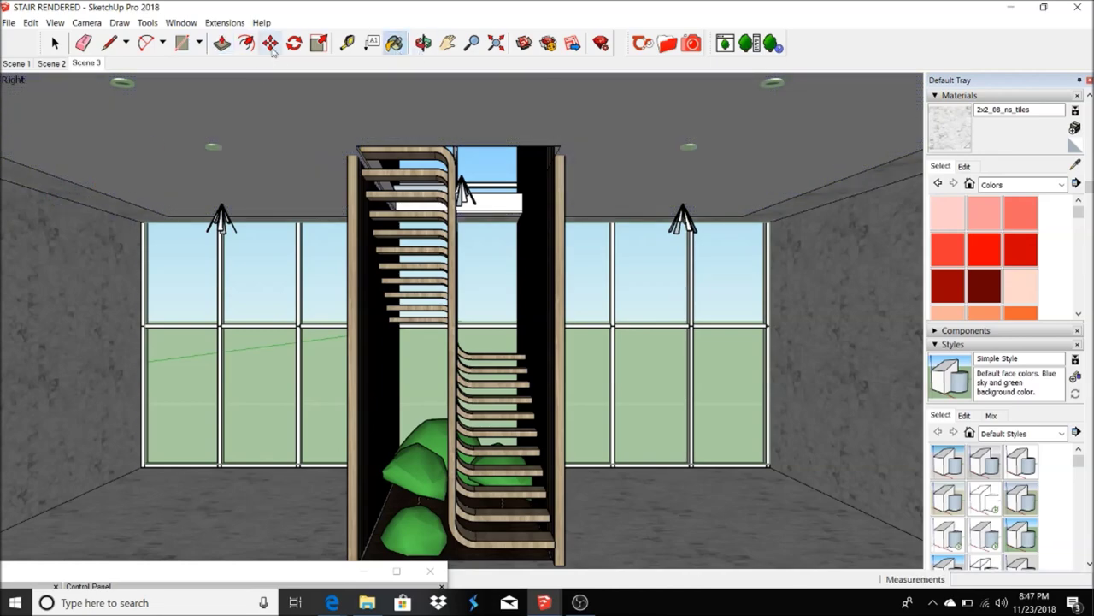
drag(110, 214, 106, 229)
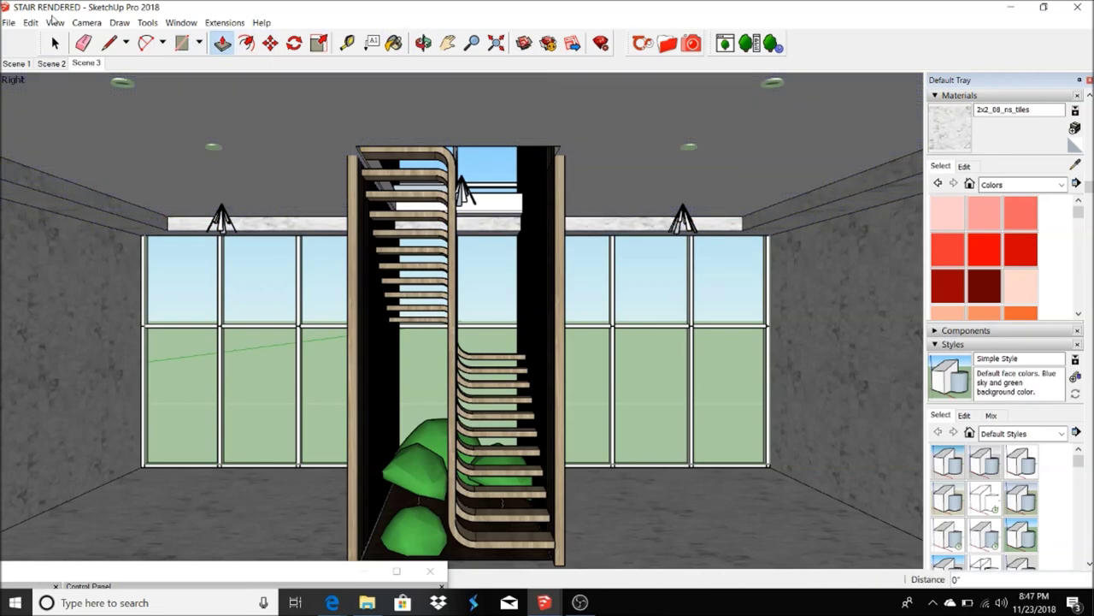
- Search 3D Warehouse for 'lobby furni' to find a lounge chair
click(31, 22)
click(356, 171)
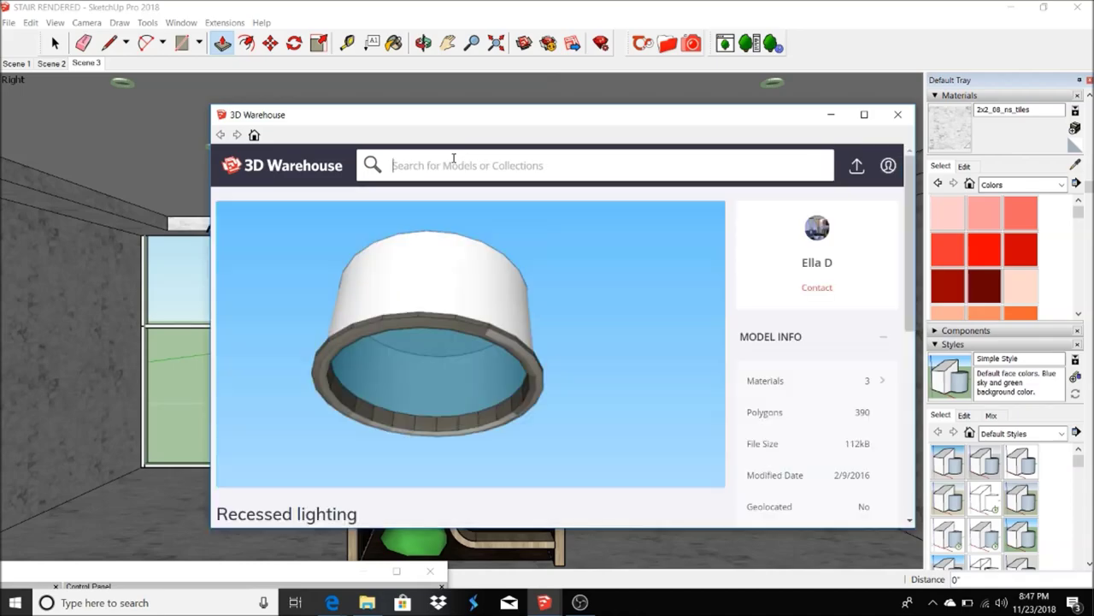
text(lobby furni)
click(411, 233)
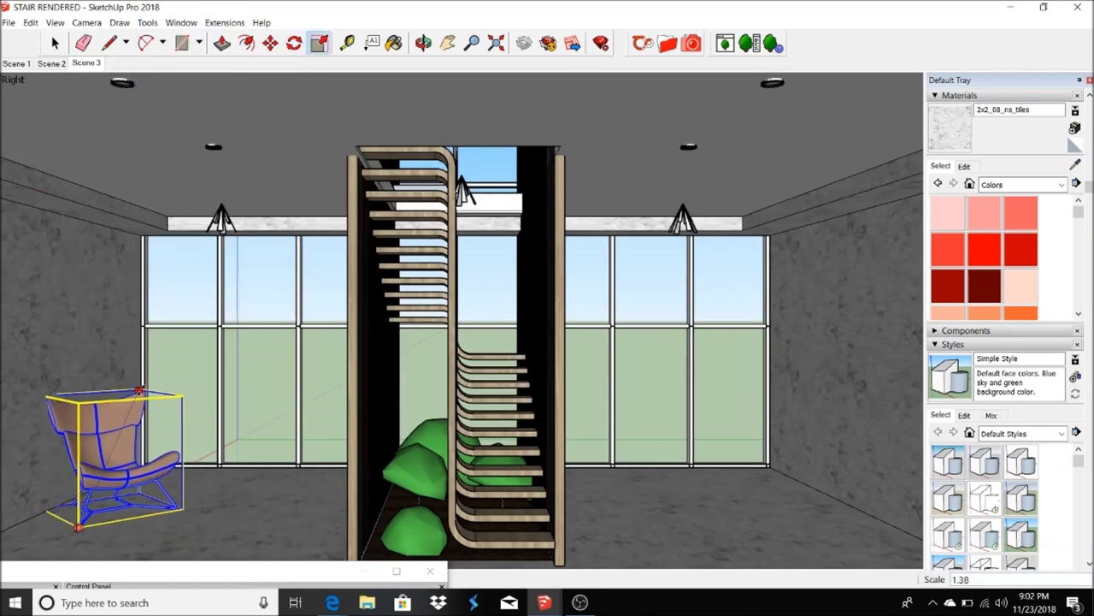
click(9, 22)
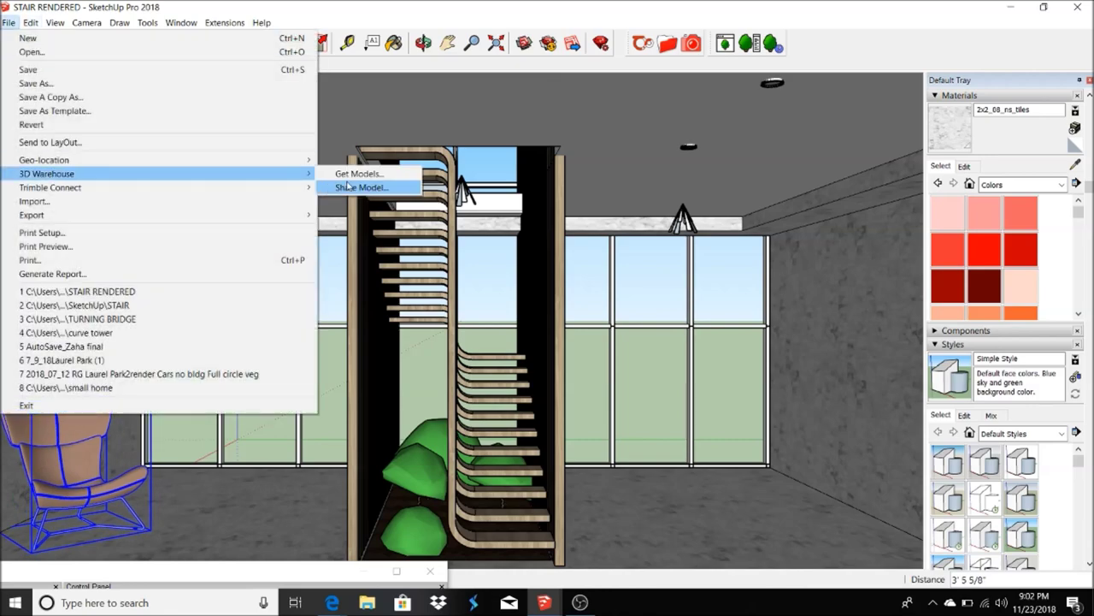
- Search 3D Warehouse for 'lobby table' and download the FLYME table into the model
click(376, 171)
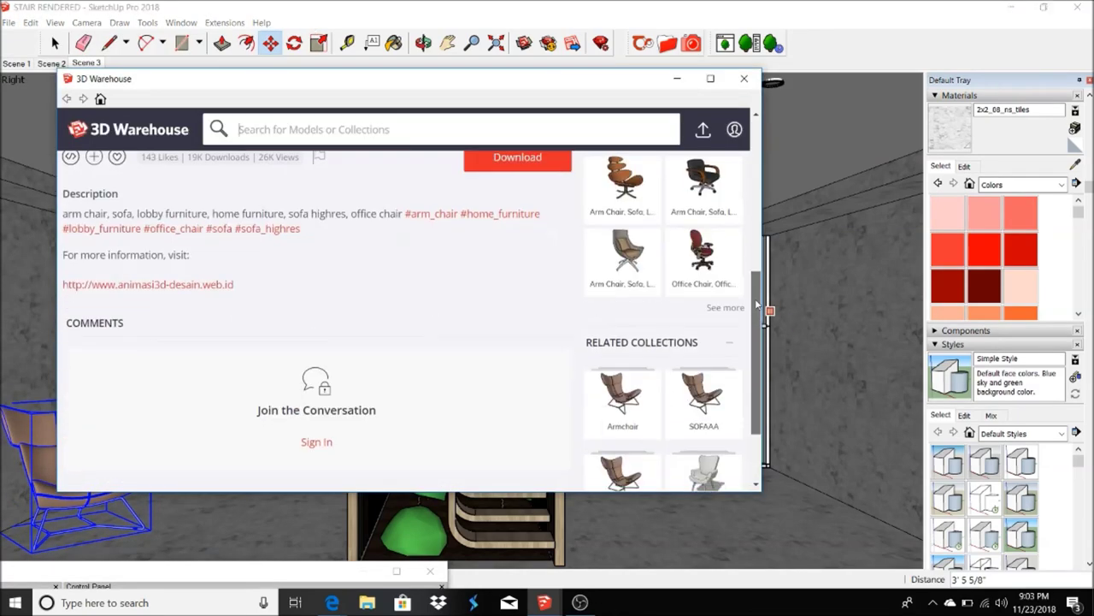
click(346, 129)
text(lobby table)
key(Return)
scroll(647, 325, down, 5)
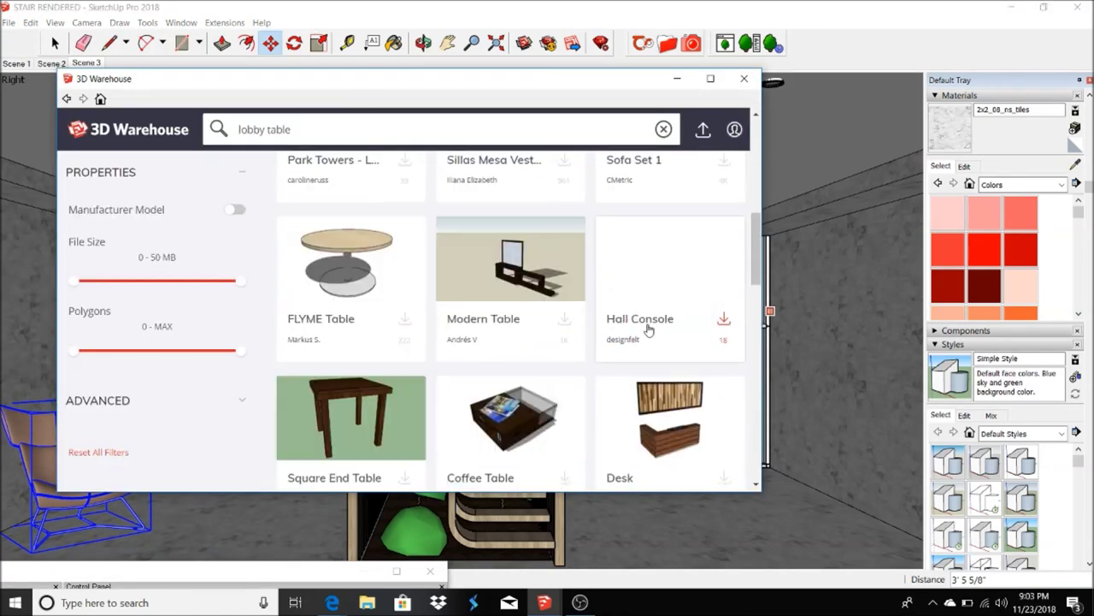
scroll(647, 325, down, 2)
click(330, 171)
click(518, 371)
- Place the FLYME table beside the chair, scale it to suit, and select both
click(171, 522)
click(147, 22)
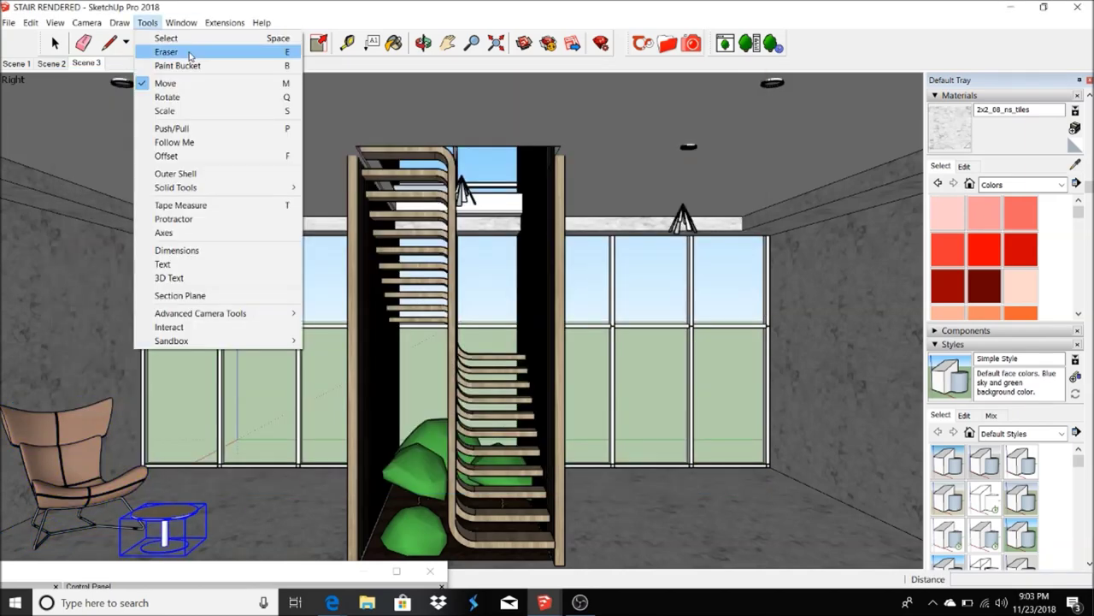
click(171, 110)
key(space)
shift+click(59, 436)
click(30, 22)
click(30, 22)
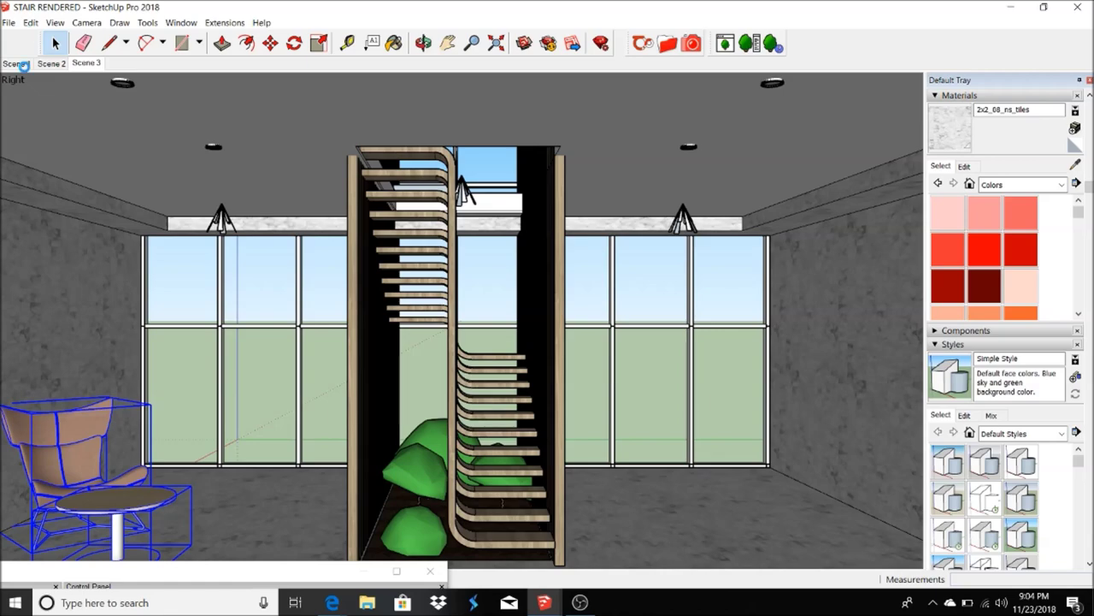
- Copy the chair-and-table set across the room into the right corner
key(m)
click(206, 121)
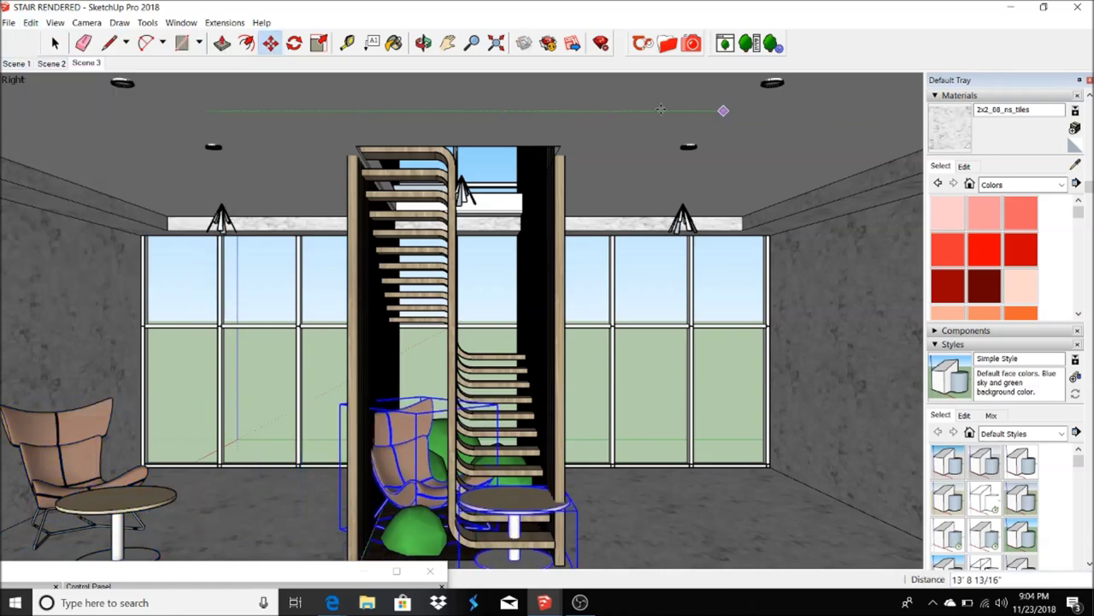
click(821, 115)
key(space)
right_click(655, 354)
key(Escape)
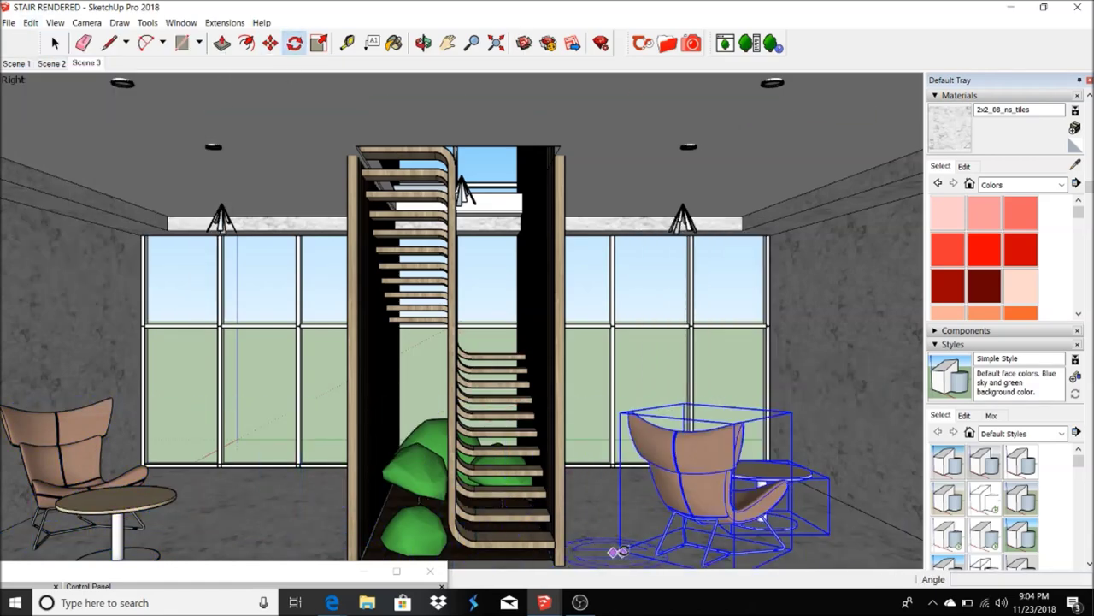
key(m)
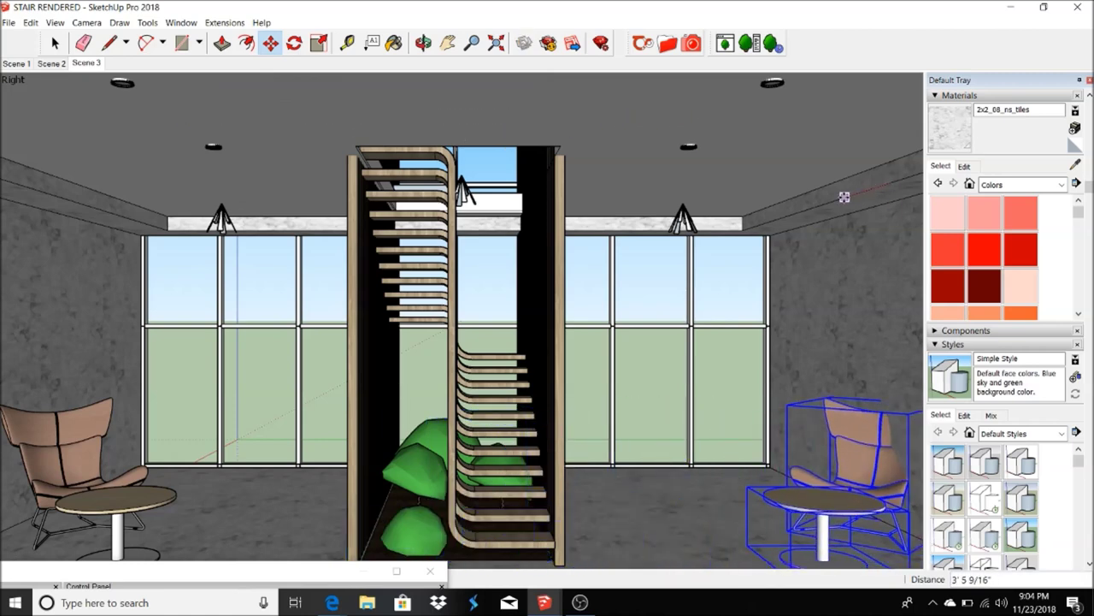
click(757, 209)
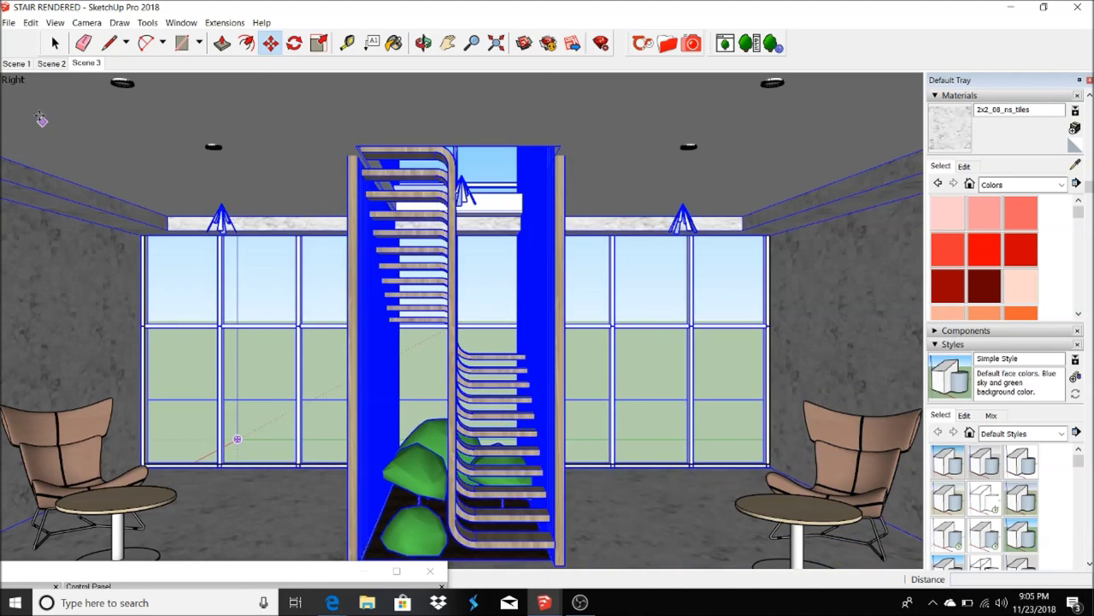
- Reposition the left chair and table and drop a chair copy at the far left
click(147, 22)
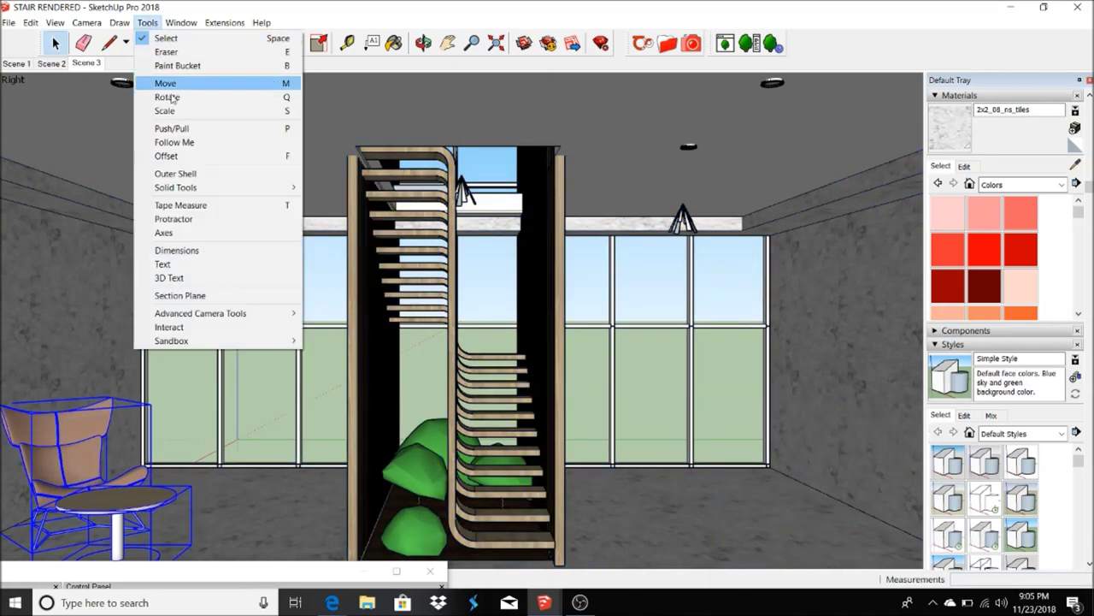
click(168, 85)
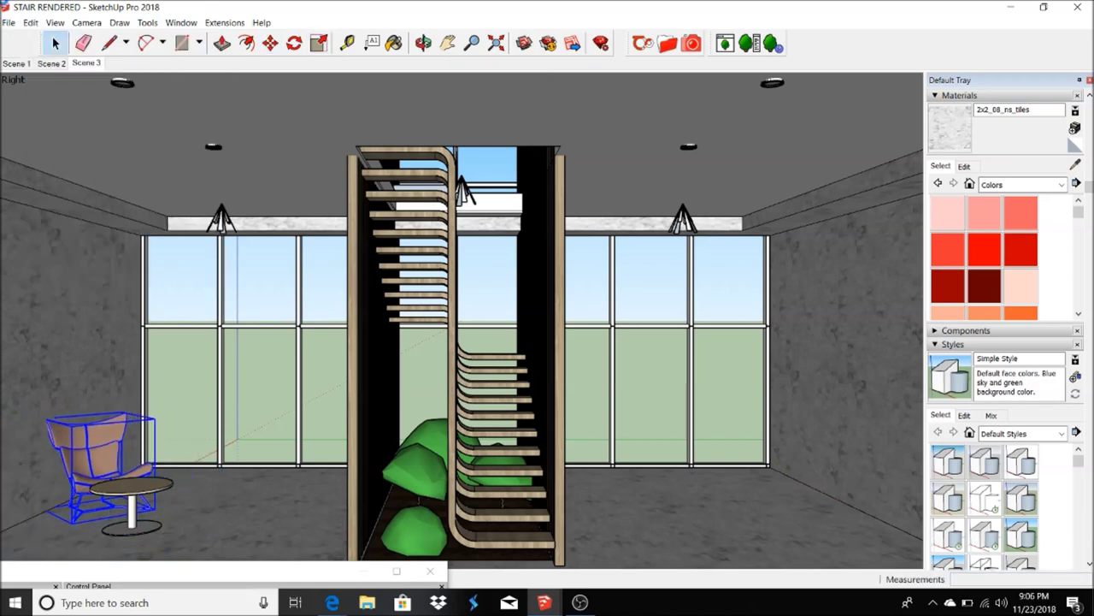
click(8, 22)
click(270, 42)
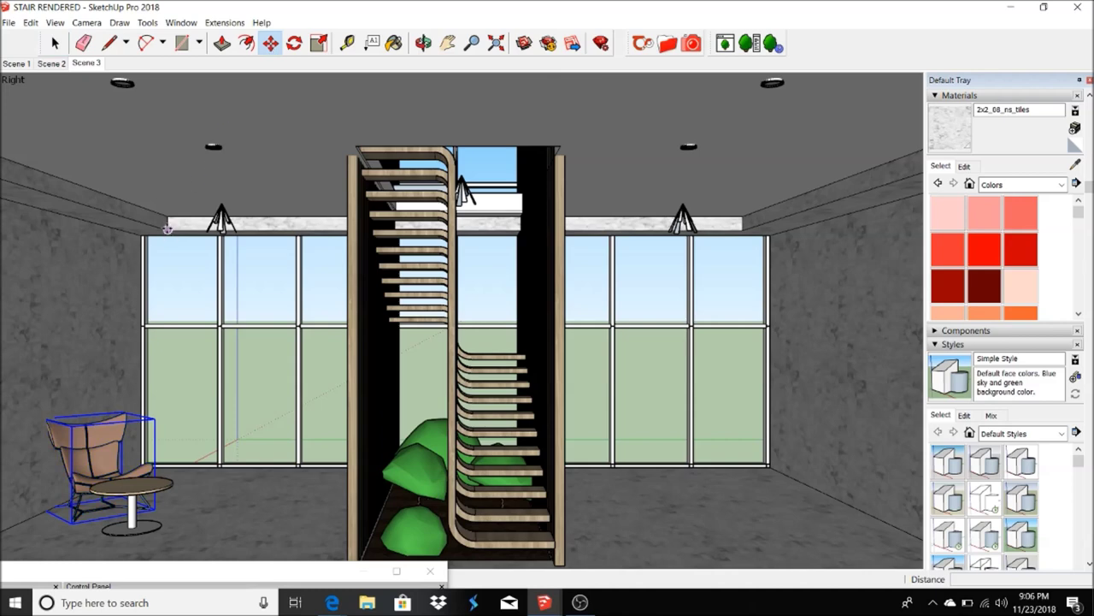
click(103, 479)
- Flip and rotate the chair copy to face the table, setting it at the lower left
right_click(24, 463)
right_click(41, 452)
click(239, 408)
key(q)
click(180, 544)
key(m)
click(248, 479)
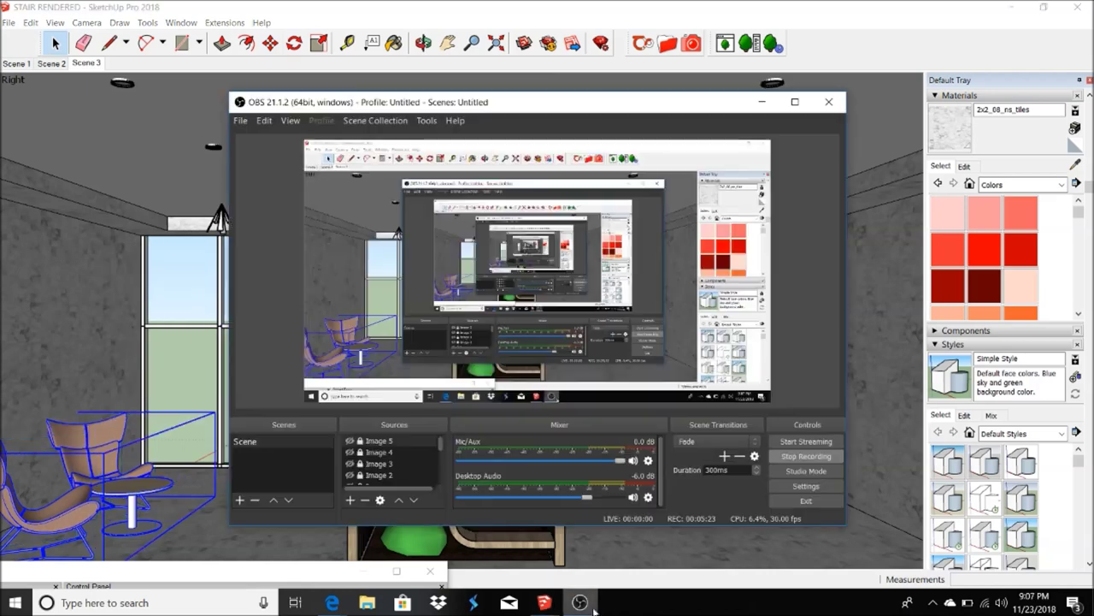
click(30, 22)
click(59, 68)
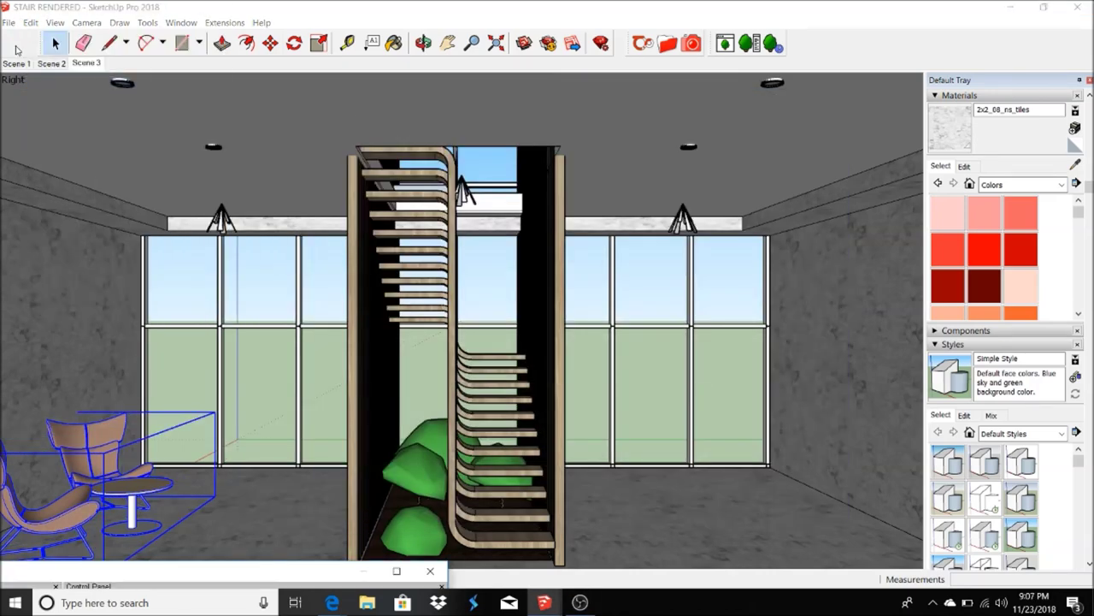
- Copy the left chair group to the right side, rotated to face inward
key(m)
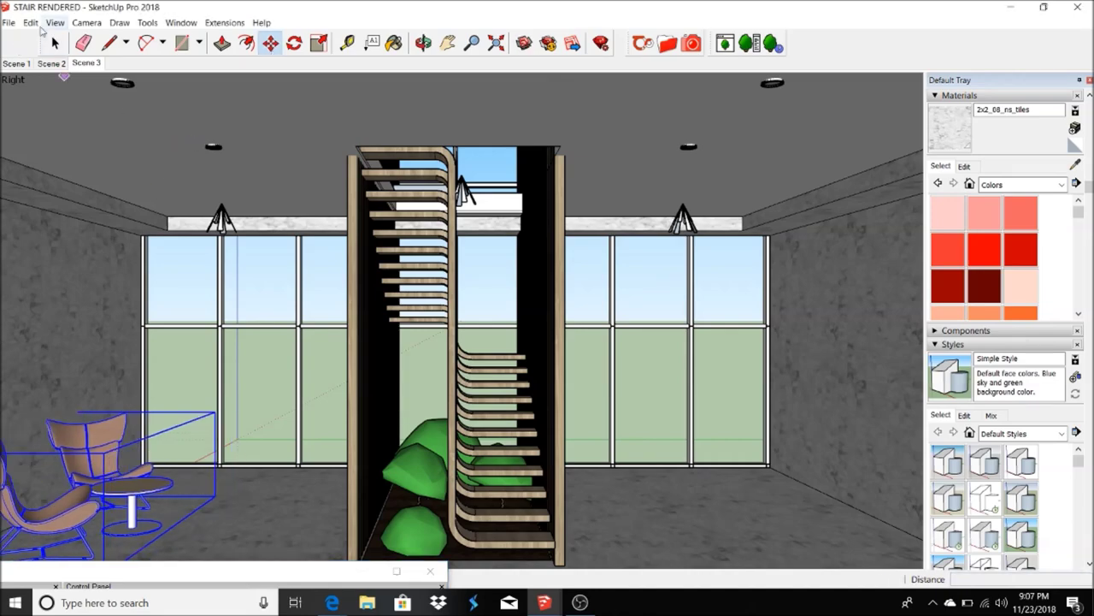
ctrl+click(64, 530)
click(678, 531)
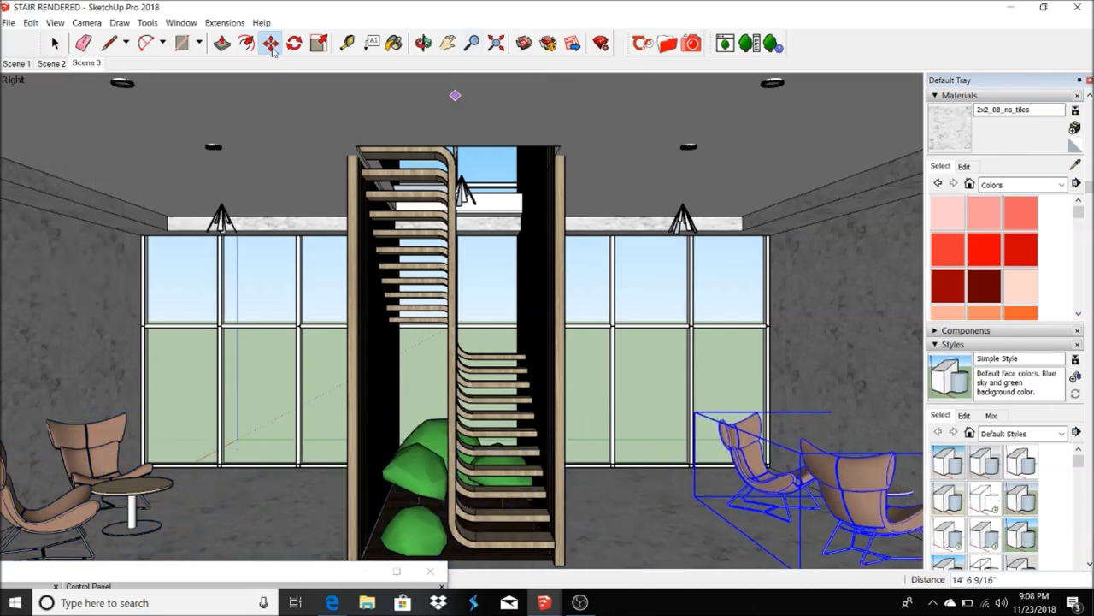
key(q)
click(678, 530)
click(689, 537)
key(m)
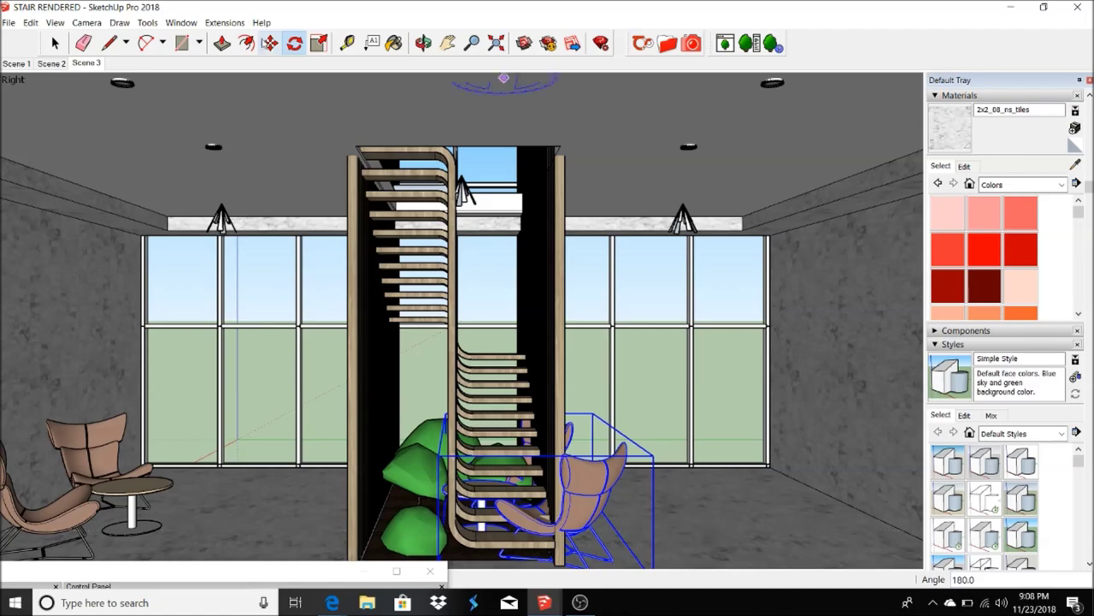
click(481, 230)
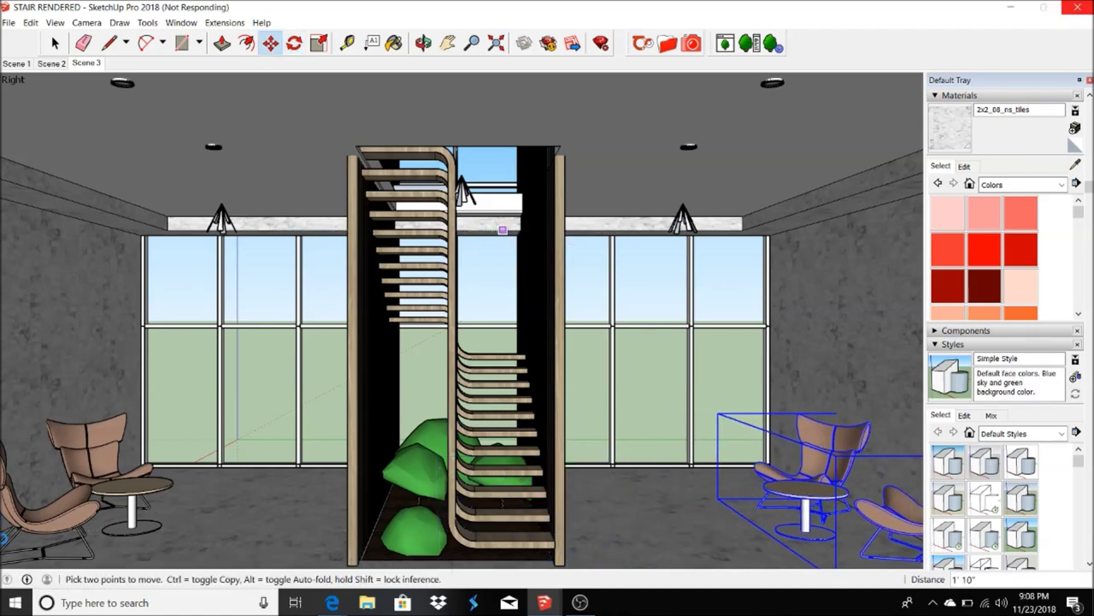
click(53, 45)
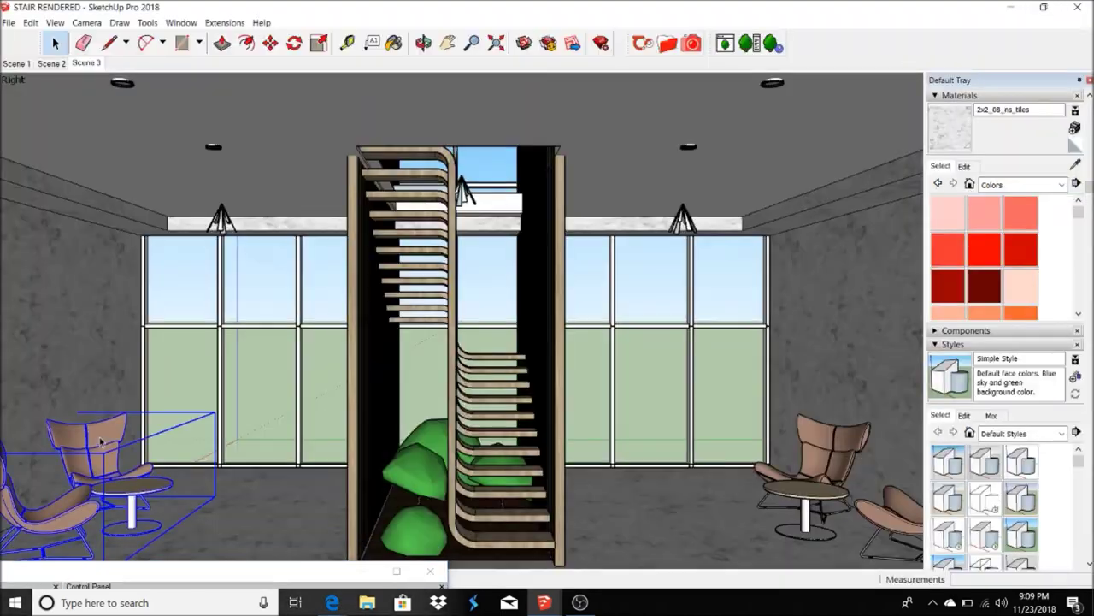
- Open the left chair group for editing
double_click(100, 441)
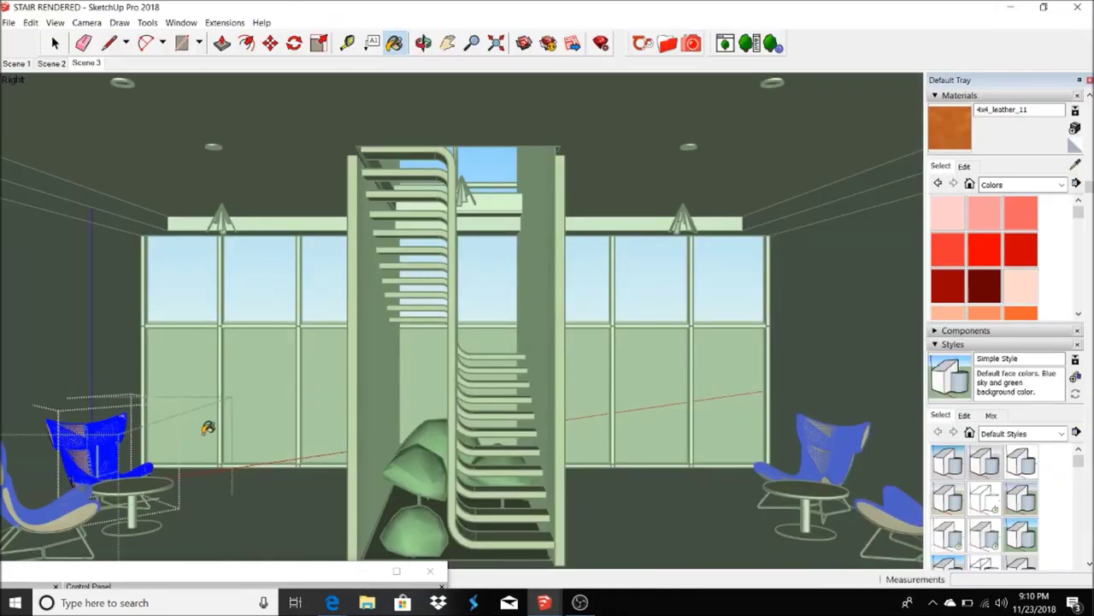
- Paint the lounge chairs with the orange 4x4_leather_11 leather
click(128, 437)
key(space)
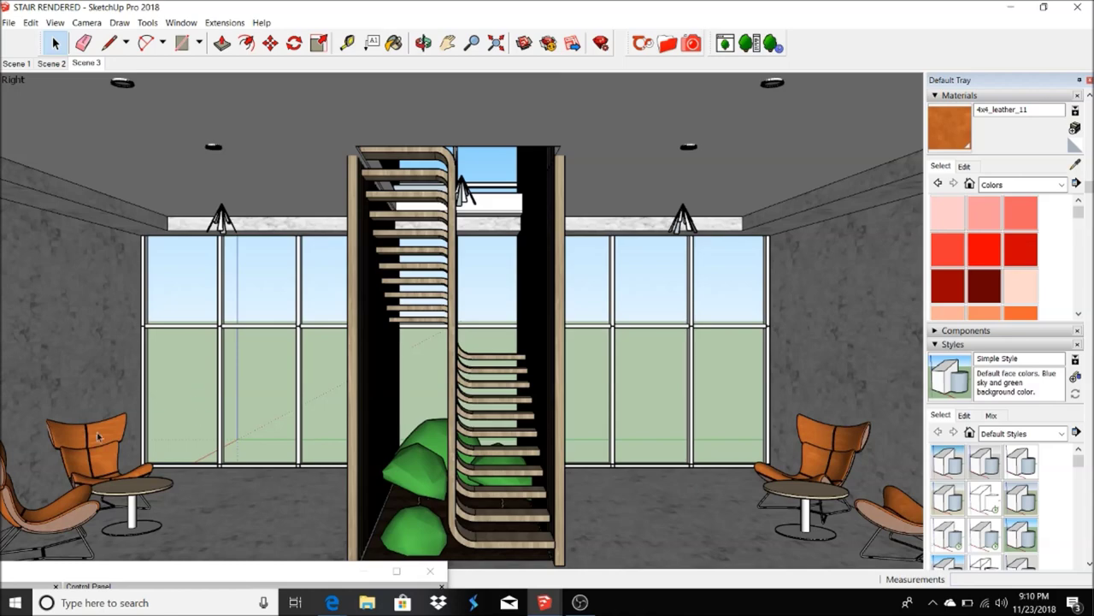
click(100, 437)
- Load Stainless Steel from the Thea Metals folder for the tabletops and start an interactive render
double_click(168, 500)
click(168, 500)
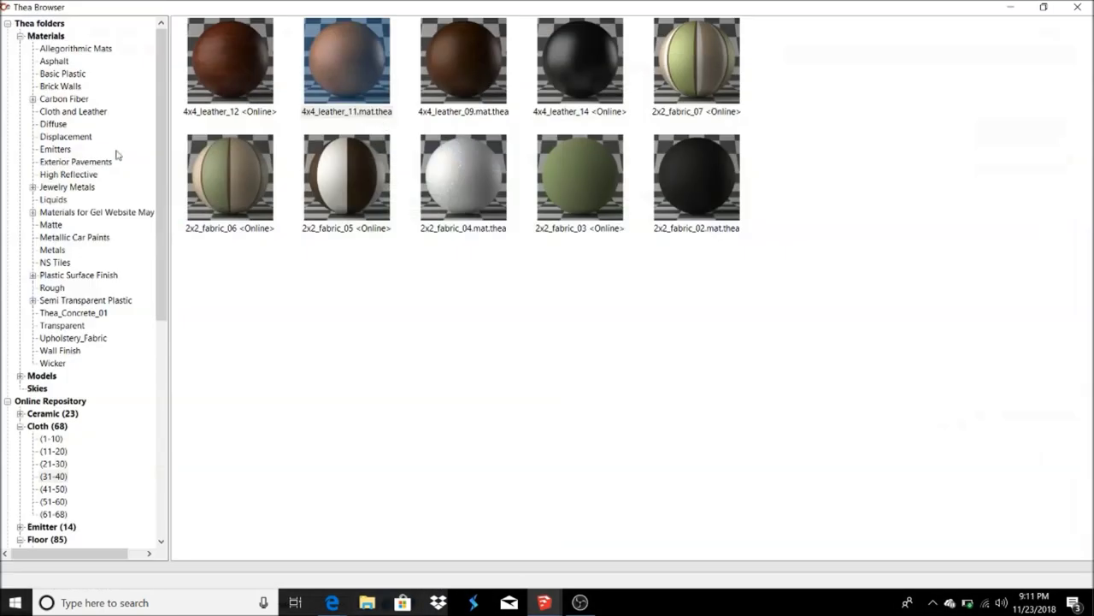
click(52, 249)
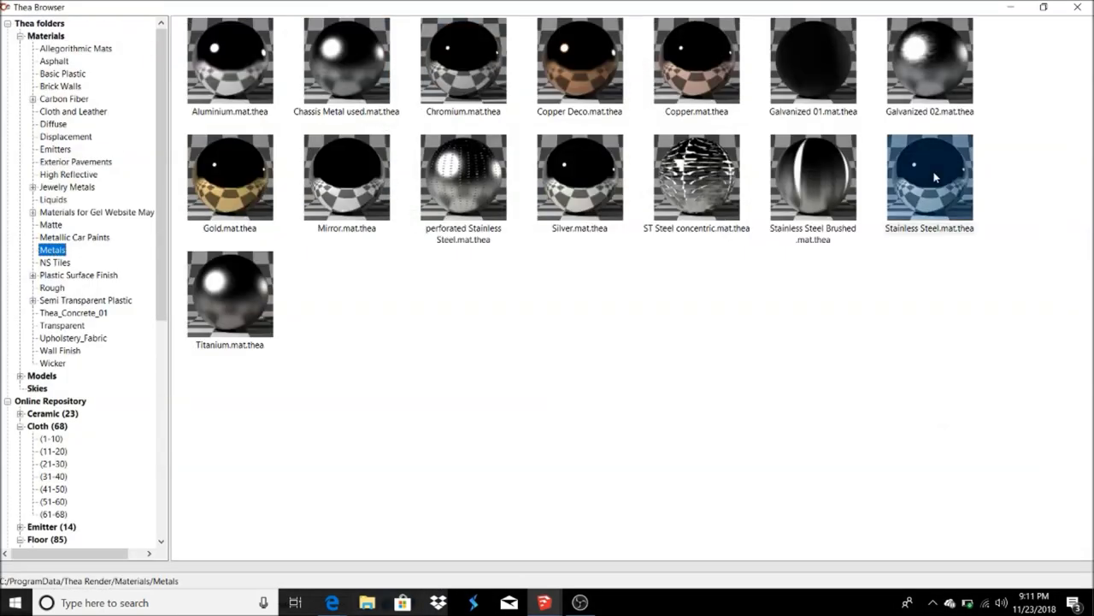
double_click(935, 177)
key(space)
click(523, 43)
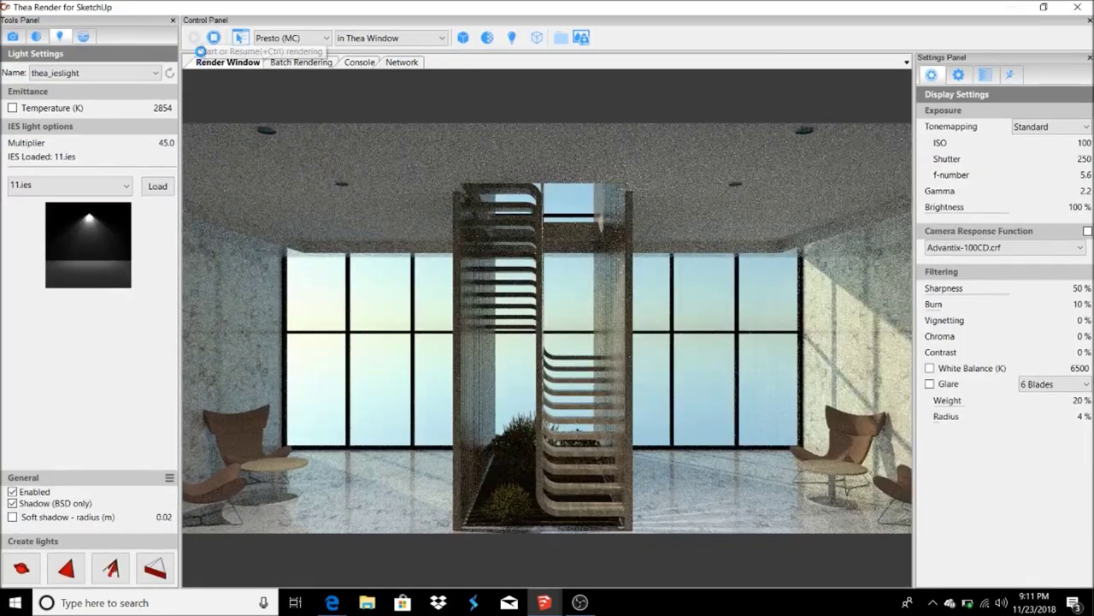